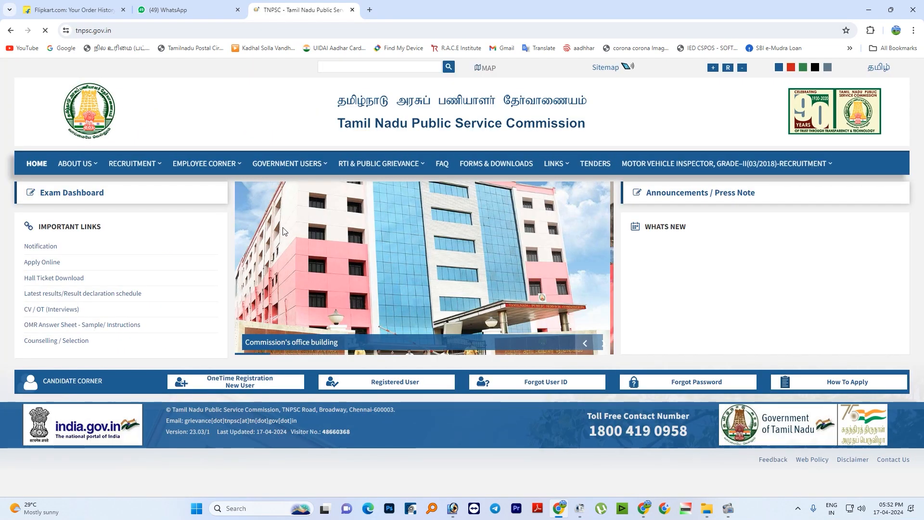
# - Go to the external Apply Online portal and open the registered-user login form under the one-time registration details
pyautogui.click(50, 262)
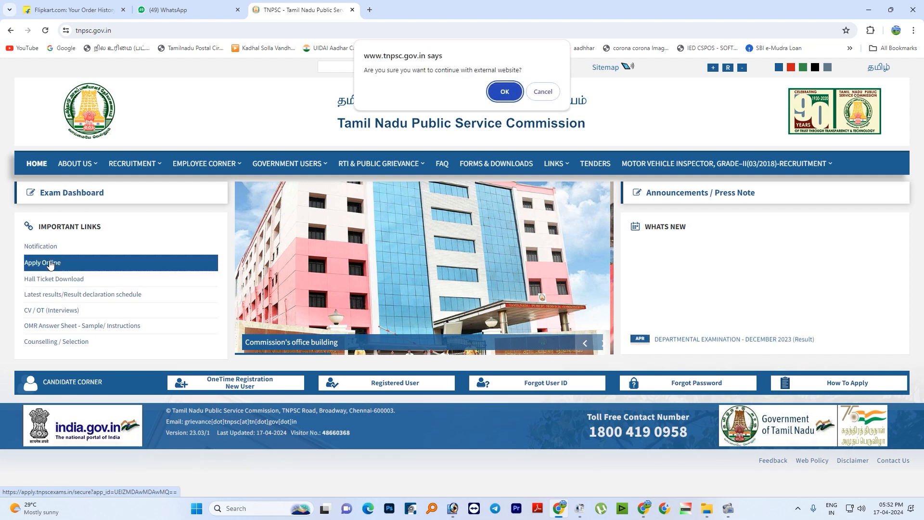
pyautogui.click(503, 91)
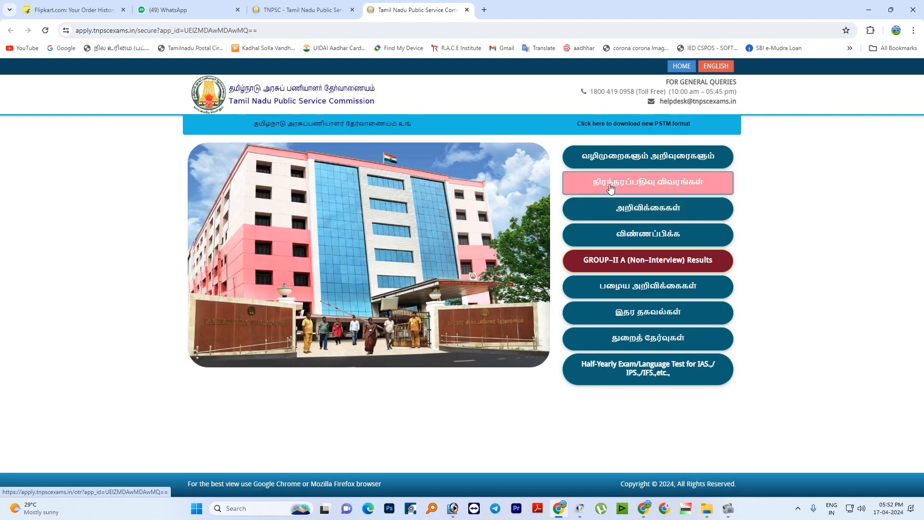
pyautogui.click(611, 188)
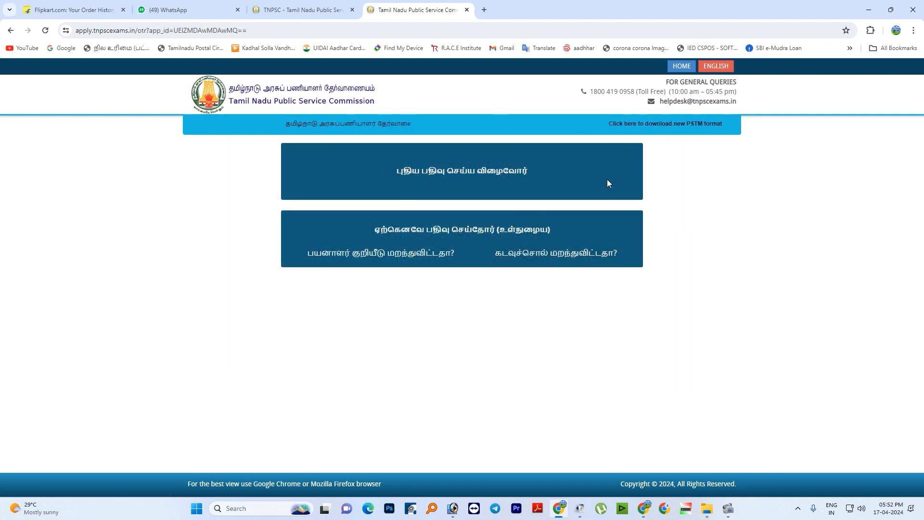
pyautogui.click(458, 223)
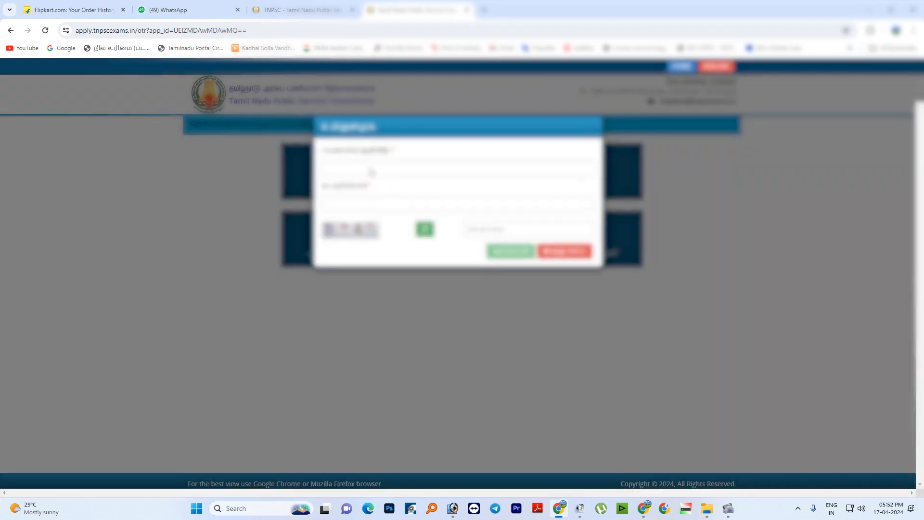
# - Sign in to the candidate account with the user ID, account password and captcha code
pyautogui.click(371, 172)
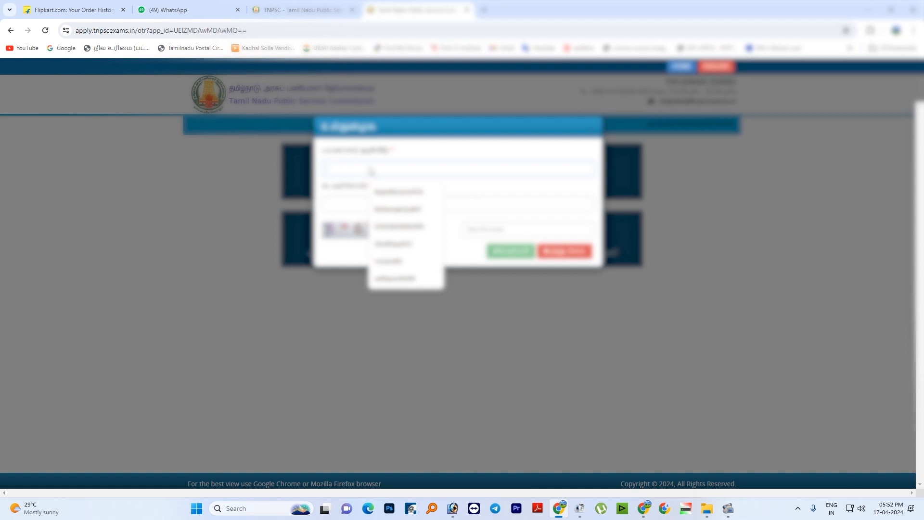
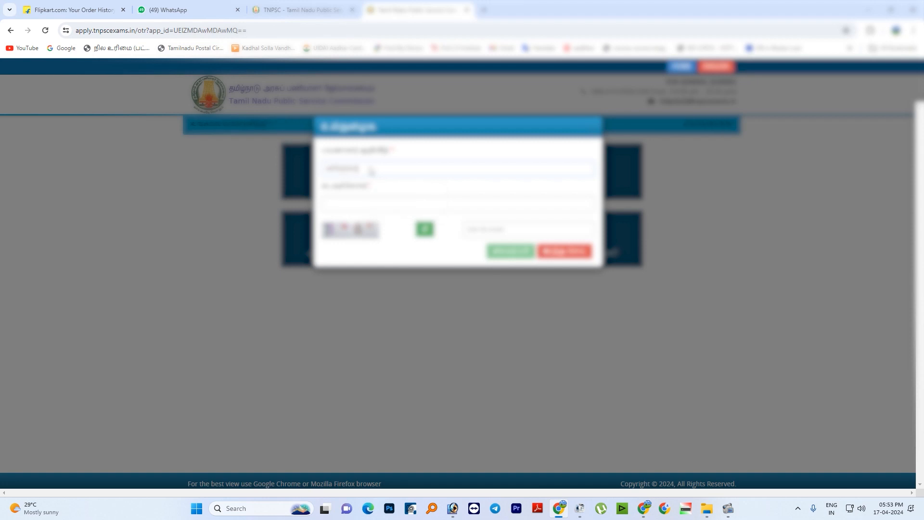
pyautogui.click(371, 207)
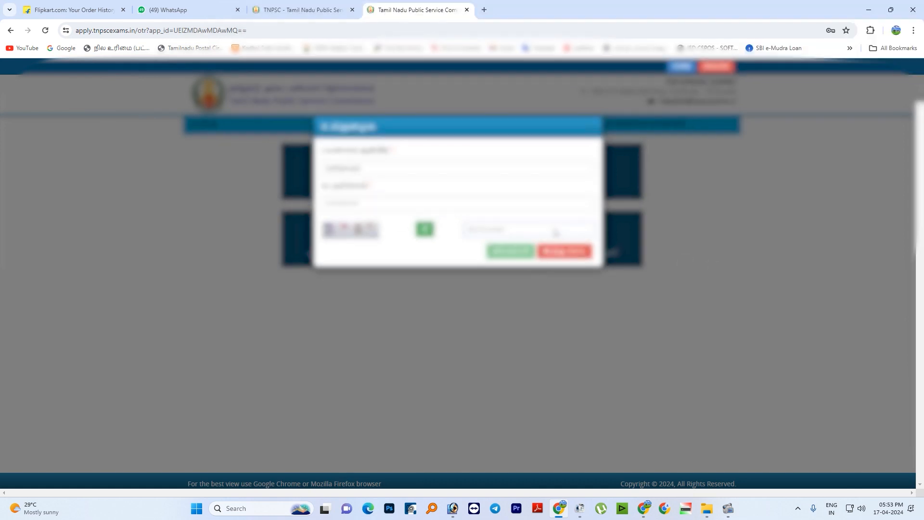
pyautogui.click(555, 233)
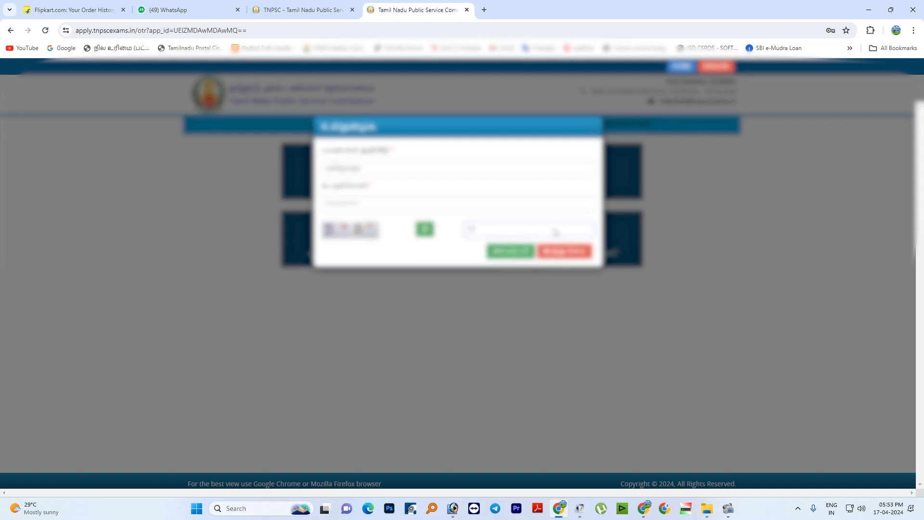
pyautogui.click(510, 251)
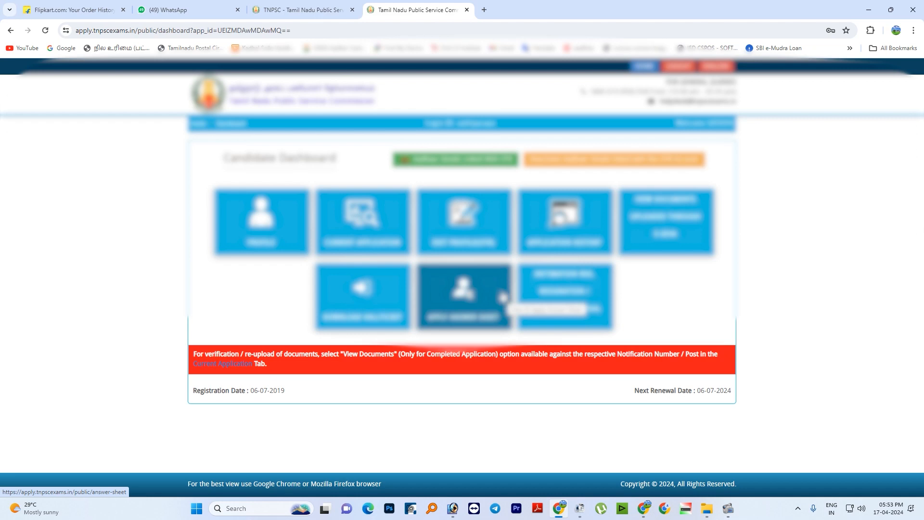
# - Open the current applications, go to the notifications open for application, and apply for the listed Group I services examination
pyautogui.click(374, 249)
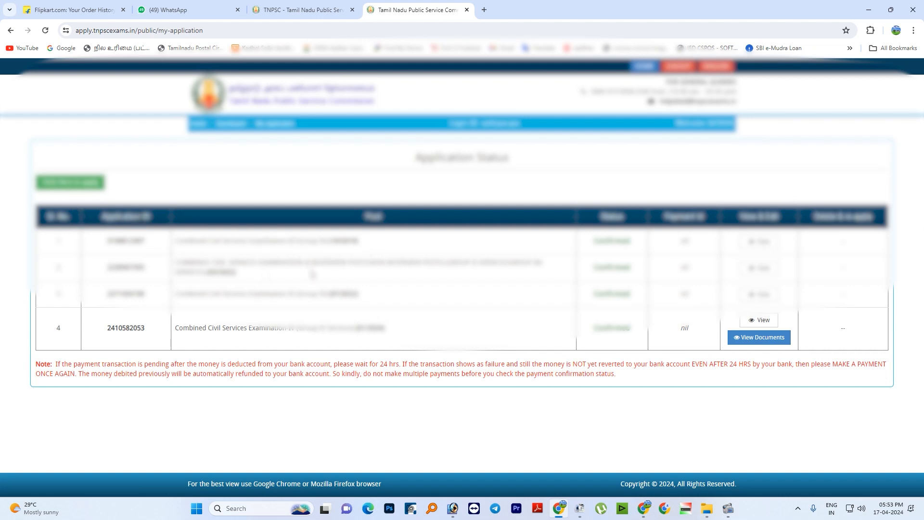
pyautogui.click(87, 192)
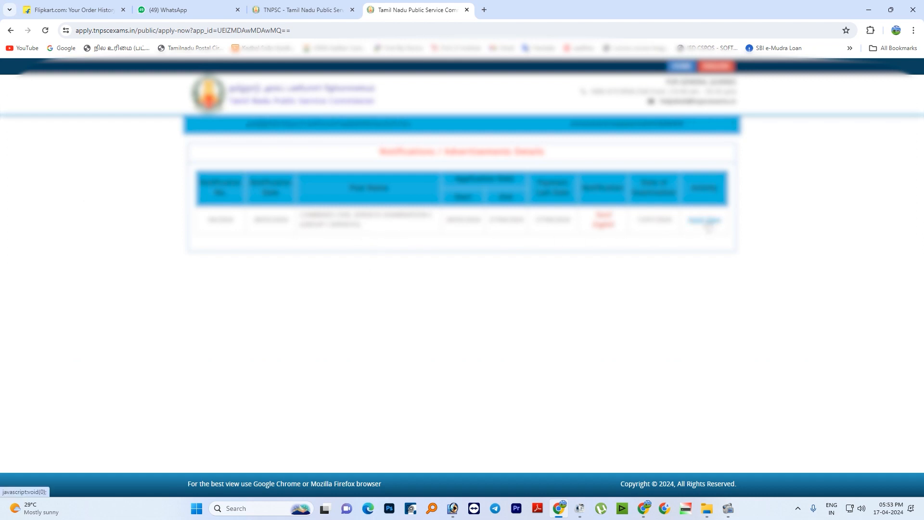
pyautogui.click(707, 222)
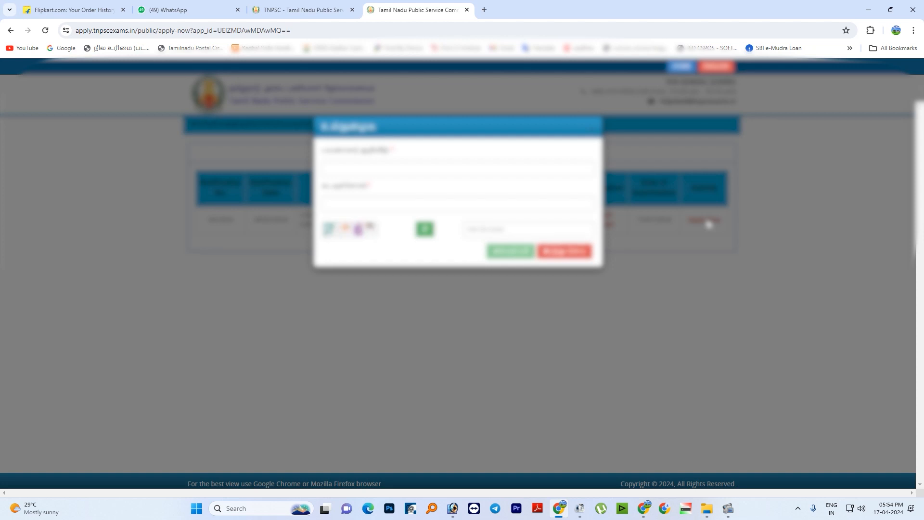
# - Fill in the user ID, account password and captcha code in the application login form and submit it
pyautogui.click(436, 174)
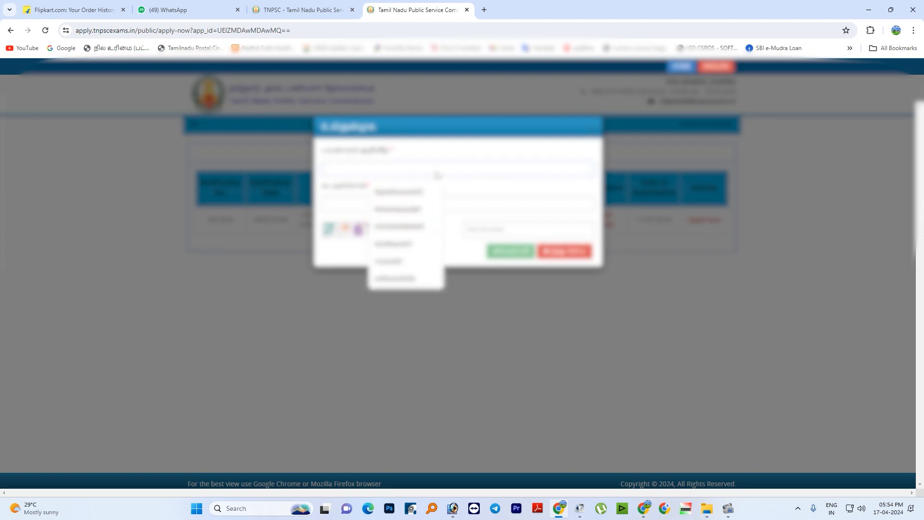
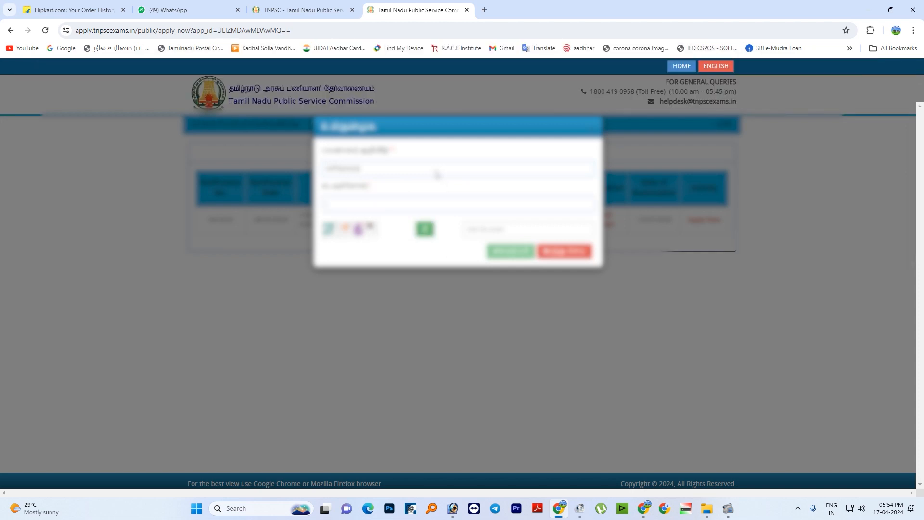
pyautogui.write('•')
pyautogui.click(477, 233)
pyautogui.write('13')
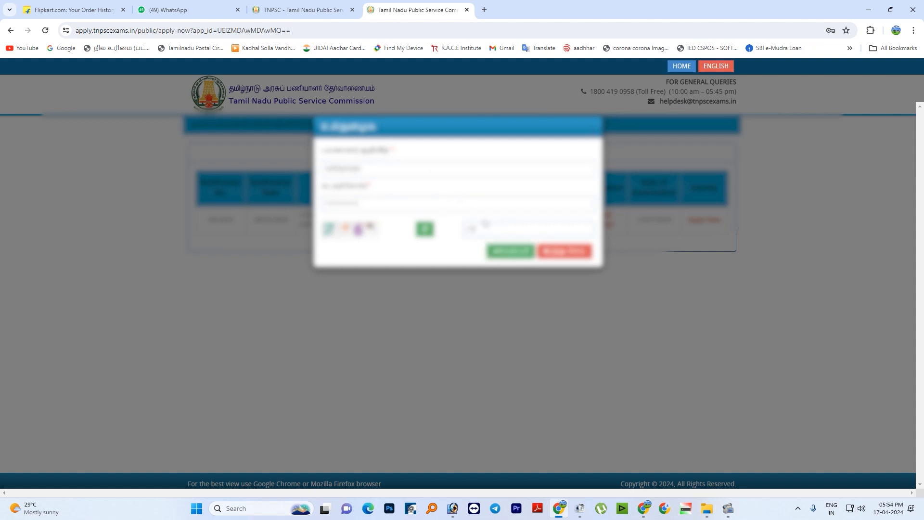
pyautogui.click(509, 251)
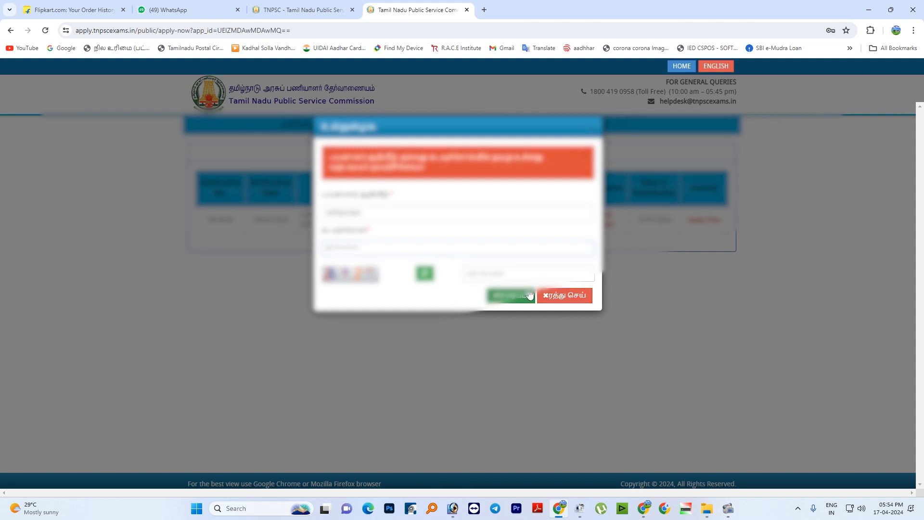
# - Enter a new captcha code in the login form and resubmit the sign-in
pyautogui.click(508, 273)
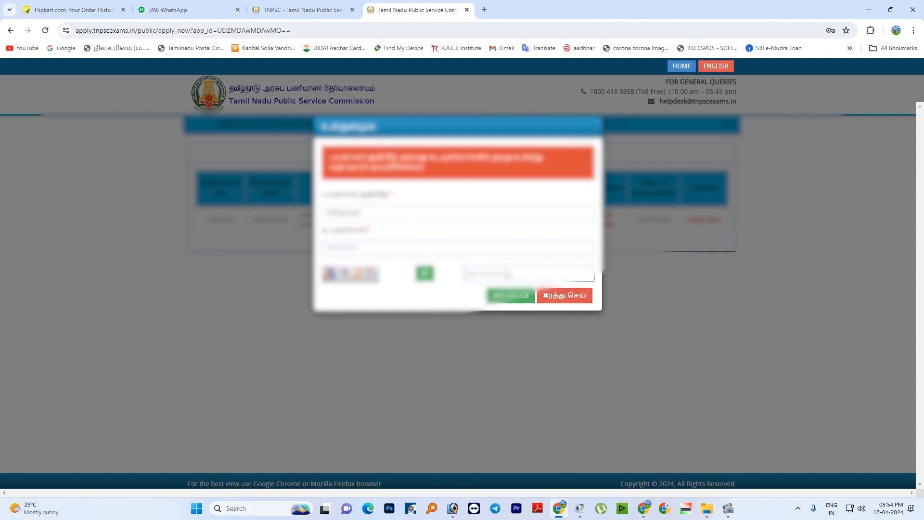
pyautogui.write('A')
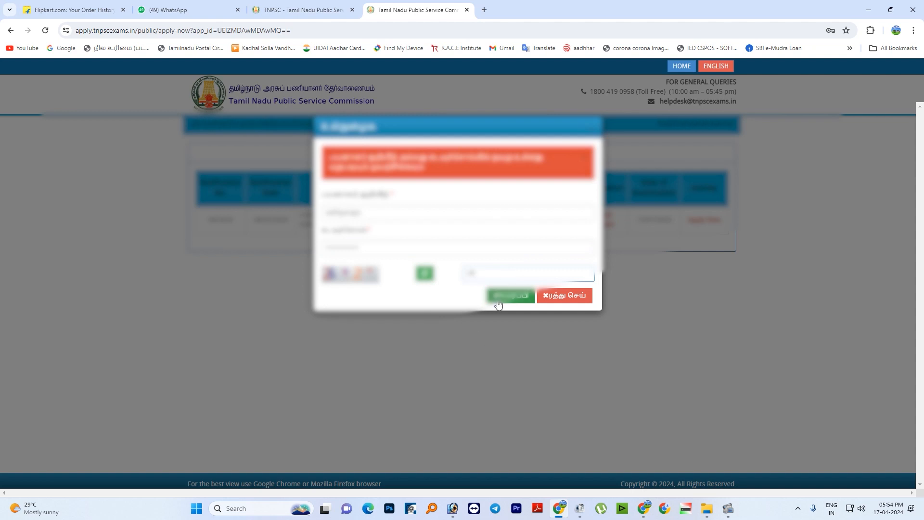
pyautogui.click(498, 298)
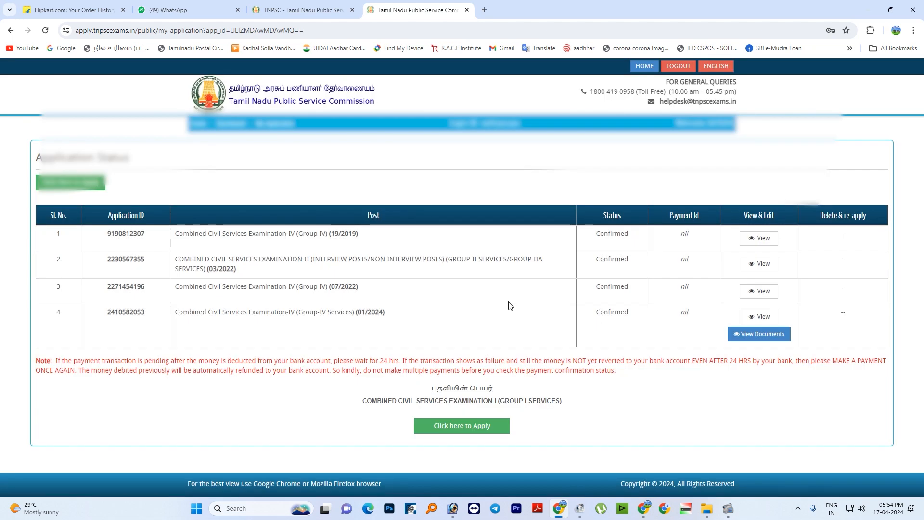
# - Start the Combined Civil Services Examination-I (Group I Services) application, accept the Recruitment Details declaration and save it
pyautogui.click(474, 427)
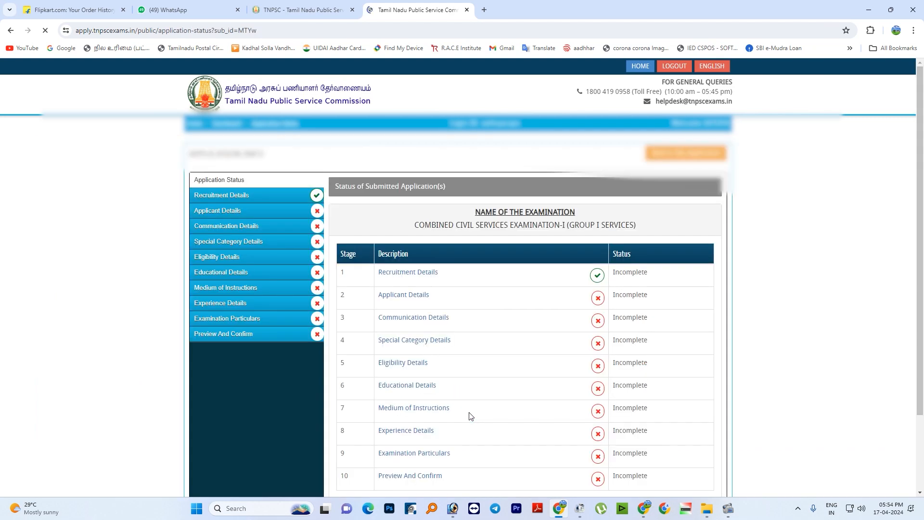
pyautogui.scroll(-2, 476, 363)
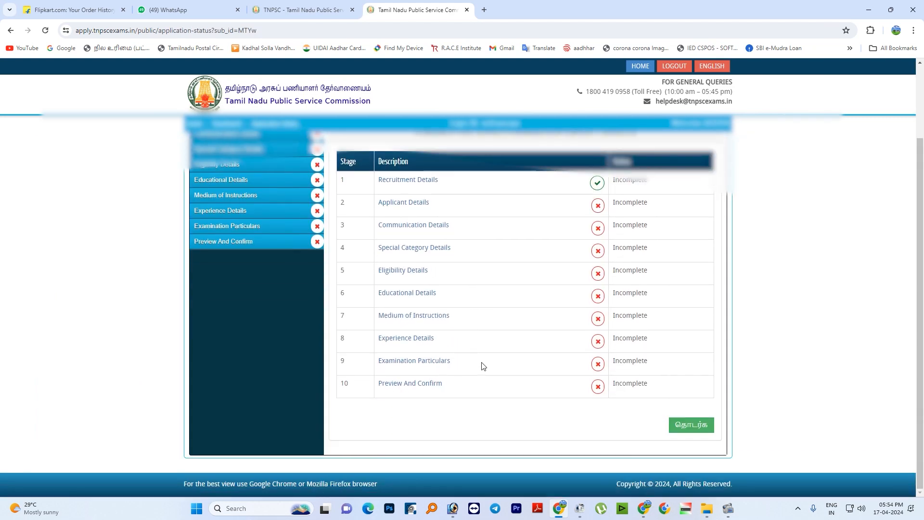
pyautogui.click(694, 430)
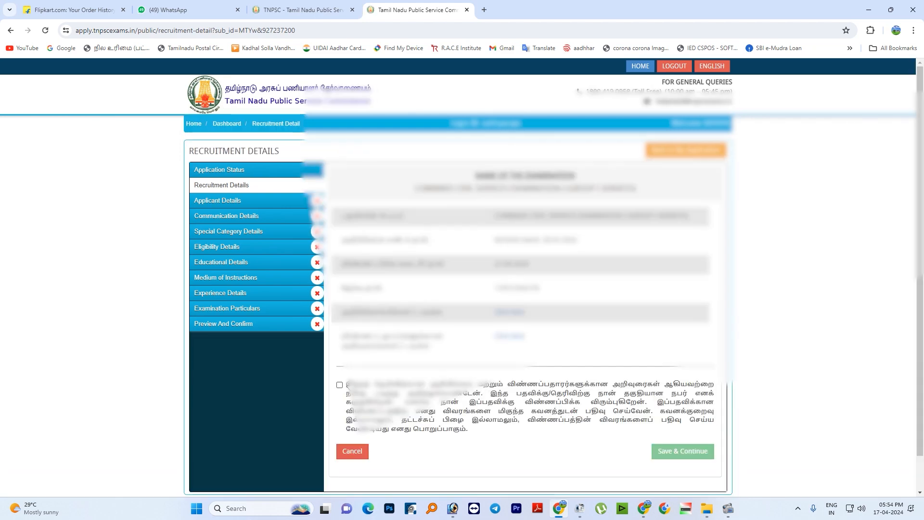
pyautogui.click(340, 385)
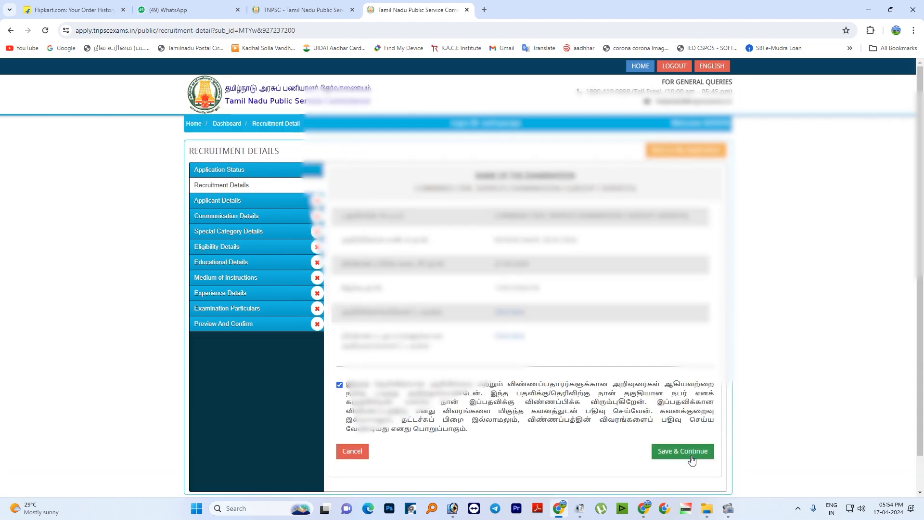
pyautogui.click(690, 455)
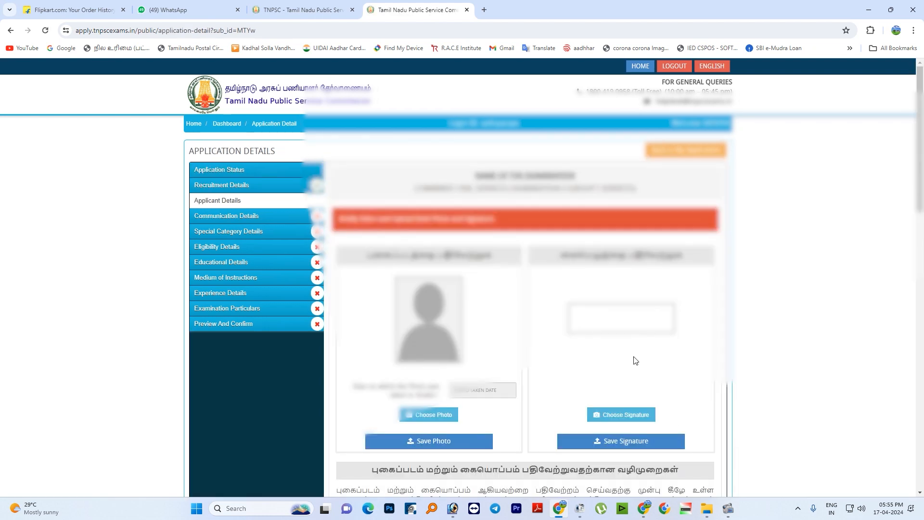
# - Choose the applicant's photo file from its folder and save the photo to the application
pyautogui.scroll(-1, 625, 360)
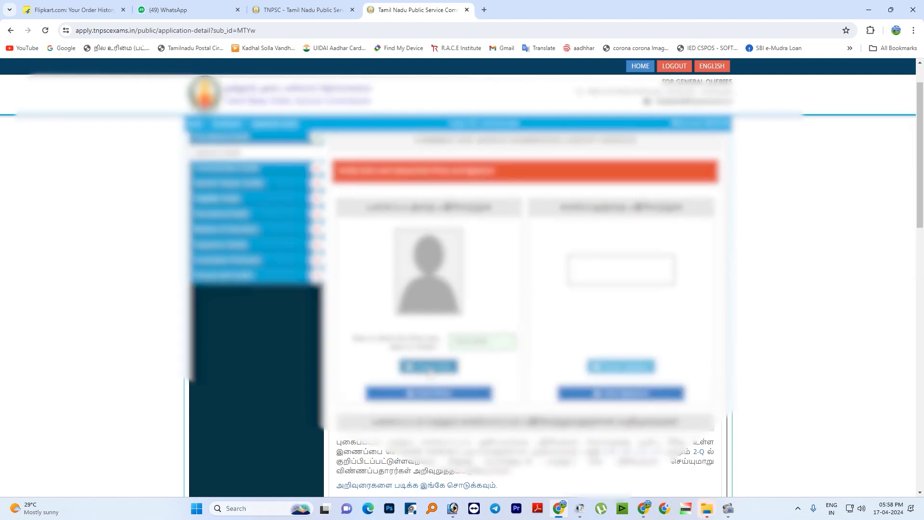
pyautogui.click(428, 367)
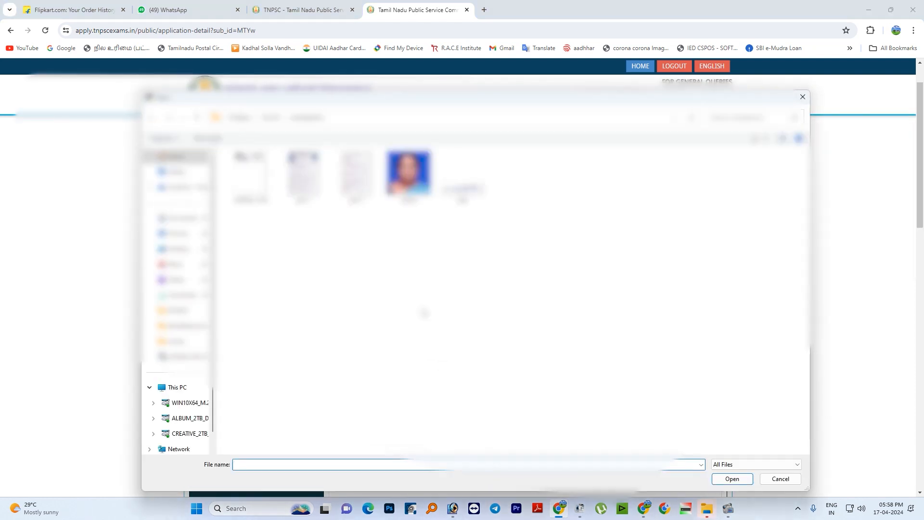
pyautogui.click(271, 119)
pyautogui.doubleClick(248, 196)
pyautogui.doubleClick(248, 170)
pyautogui.doubleClick(252, 171)
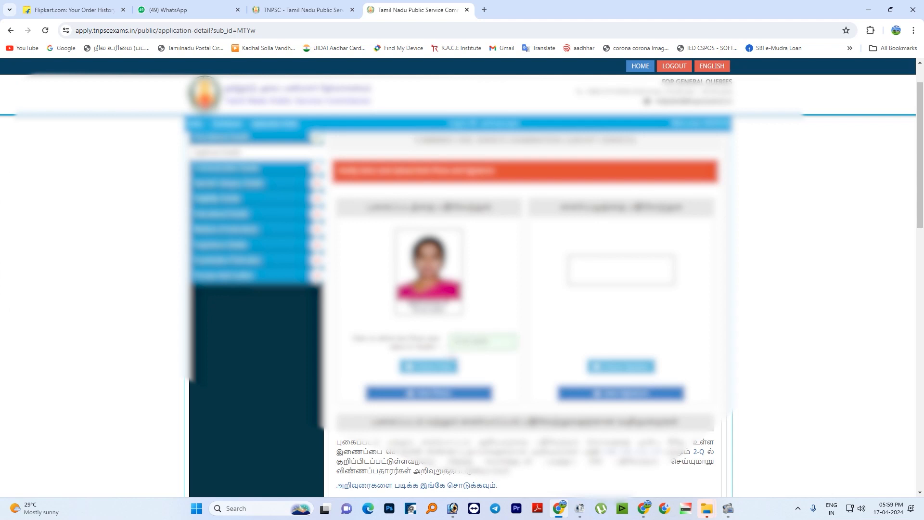
pyautogui.click(431, 393)
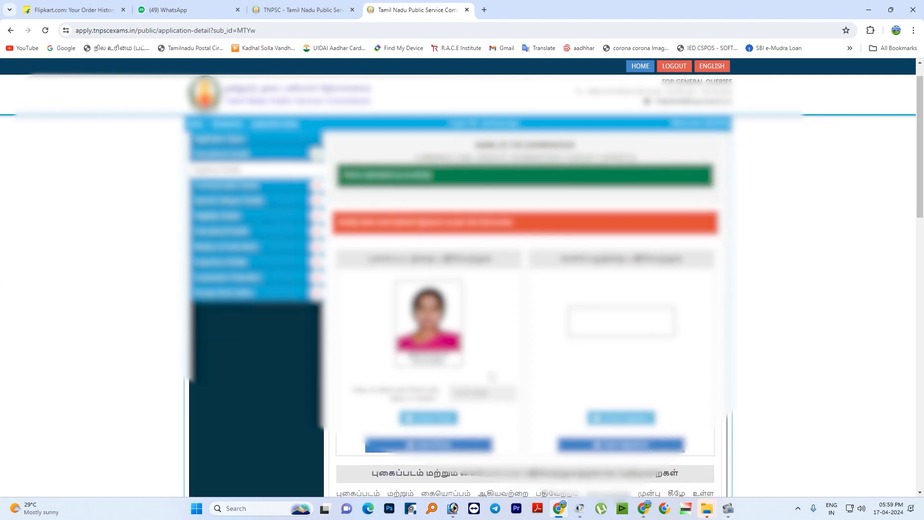
# - Choose the applicant's signature image and save it to the application
pyautogui.click(616, 404)
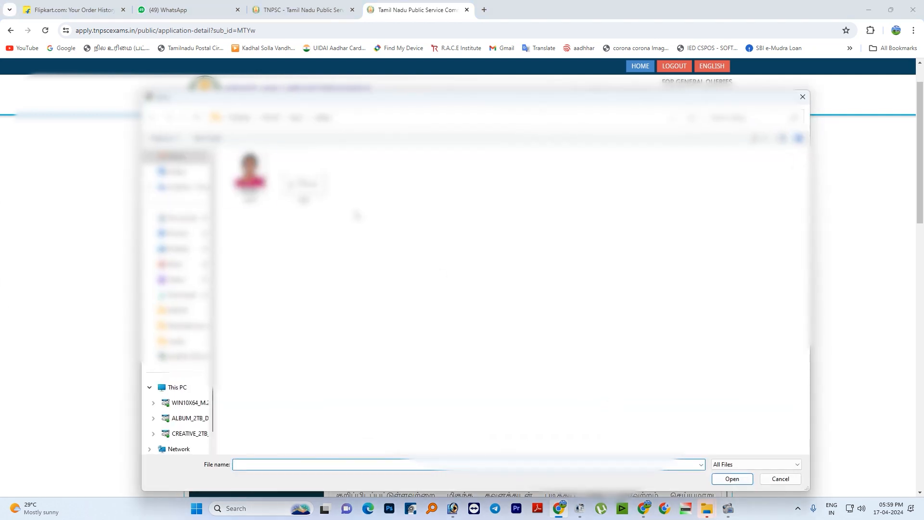
pyautogui.doubleClick(304, 182)
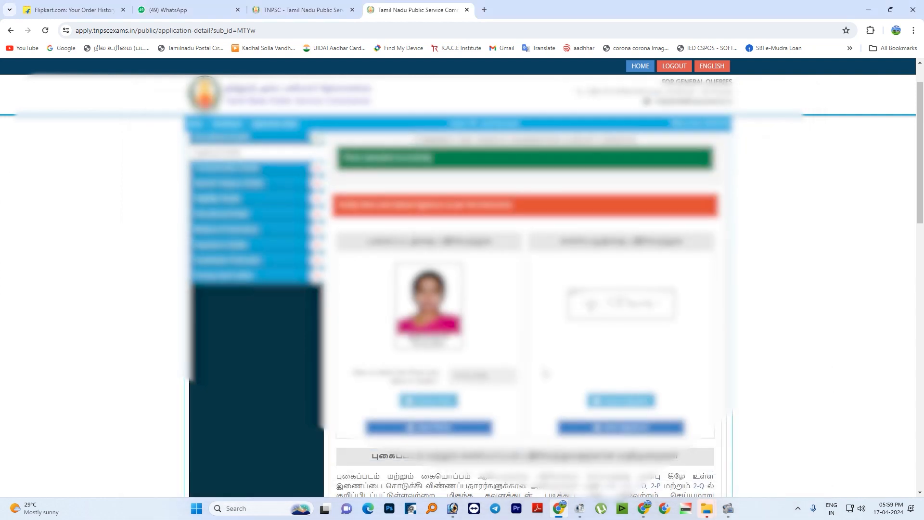
pyautogui.click(621, 427)
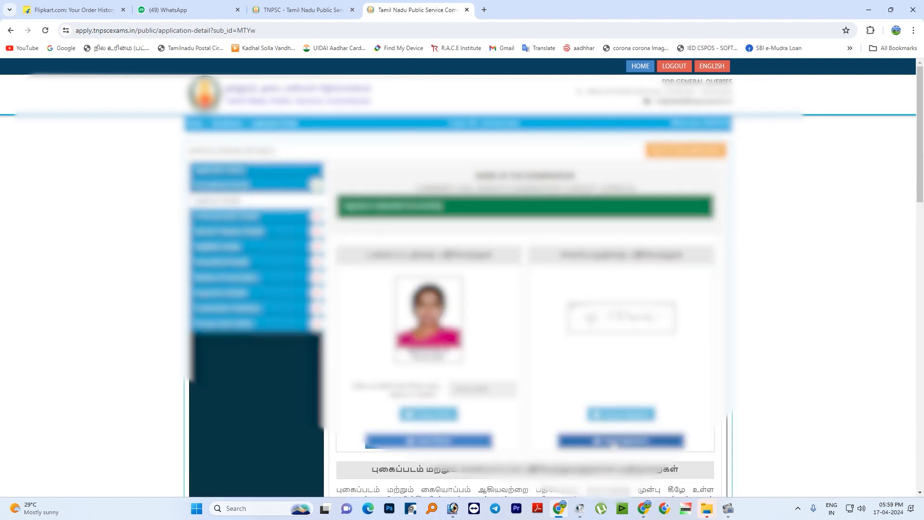
# - Fill in the applicant's name and initial in the verification form at the end of the Applicant Details
pyautogui.scroll(-7, 592, 414)
pyautogui.scroll(-3, 585, 391)
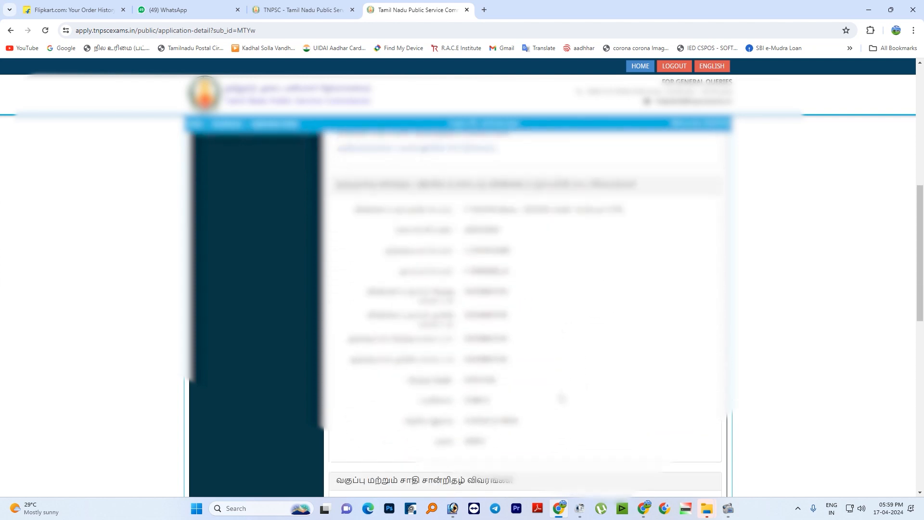
pyautogui.scroll(-2, 587, 392)
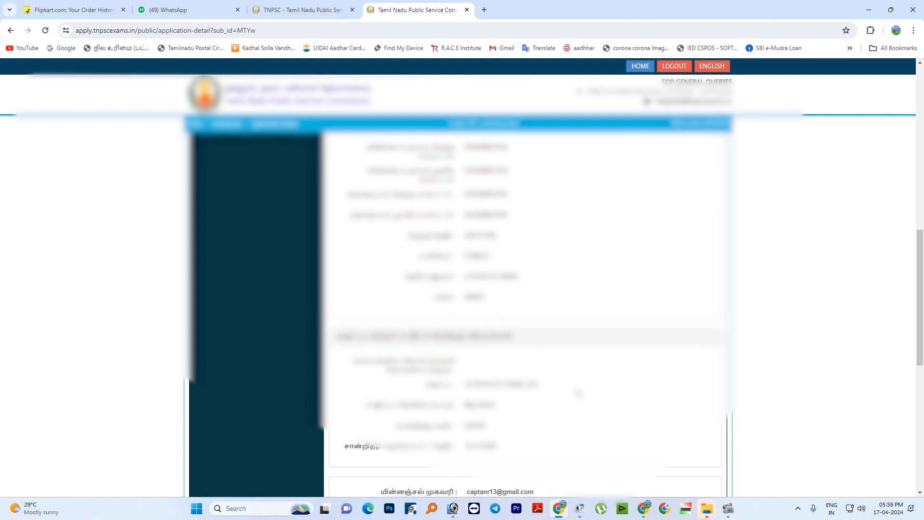
pyautogui.scroll(-5, 578, 393)
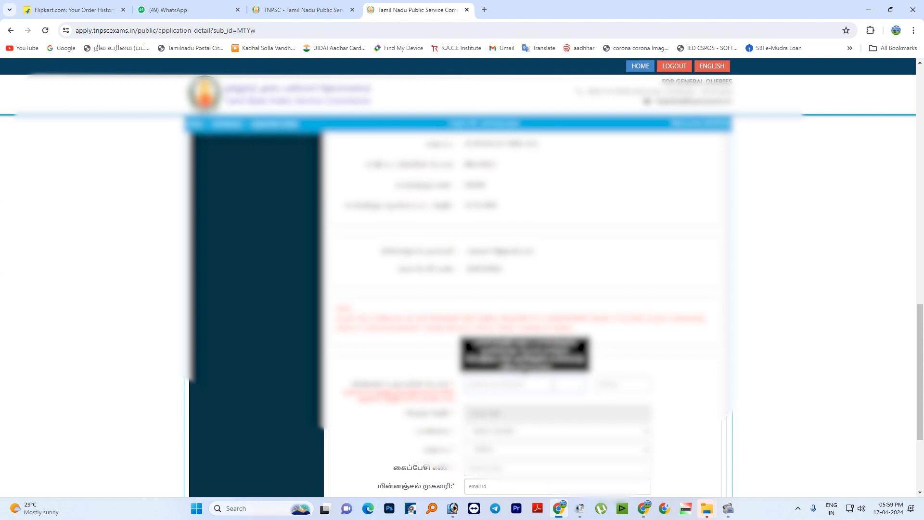
pyautogui.click(558, 383)
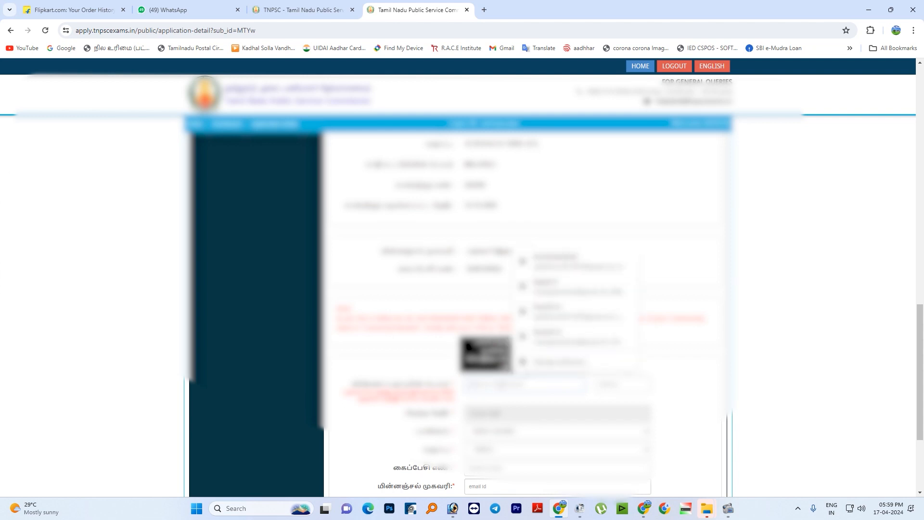
pyautogui.write('testh')
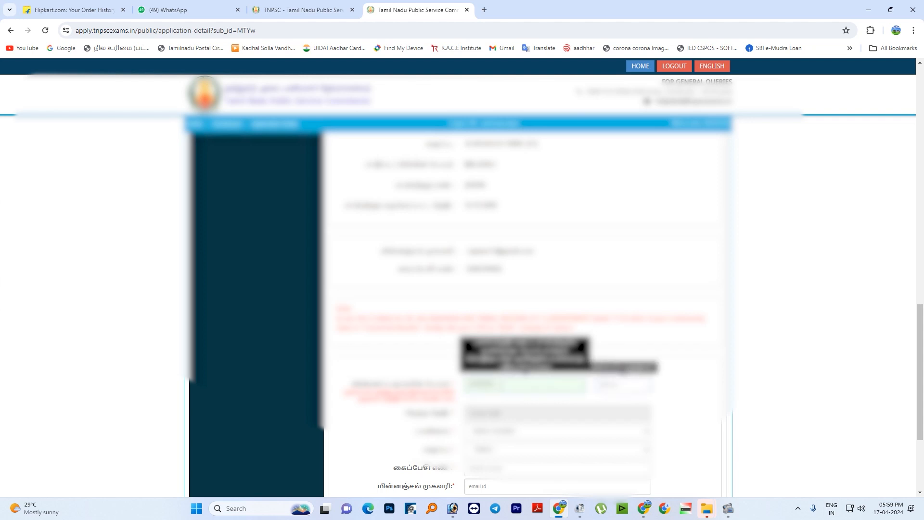
# - Pick the applicant's date of birth, choosing year, month and day, in the verification form
pyautogui.scroll(-1, 501, 384)
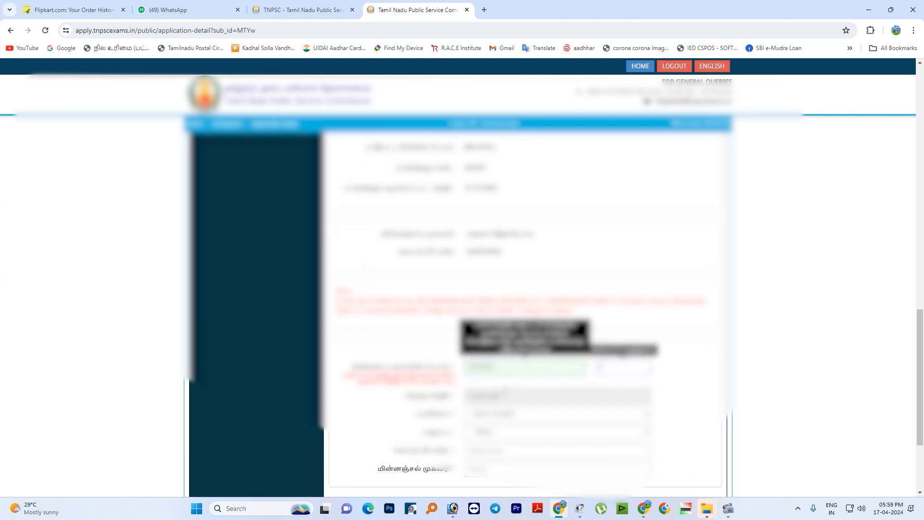
pyautogui.click(501, 366)
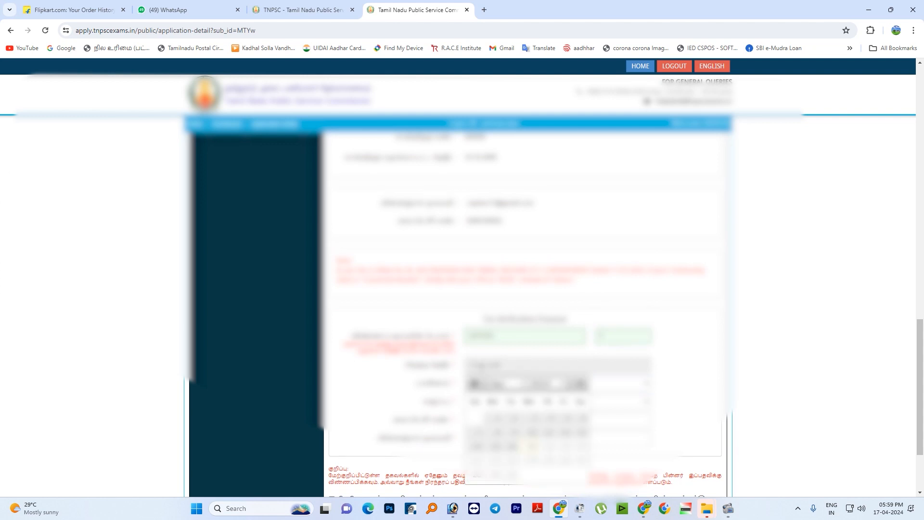
pyautogui.click(546, 384)
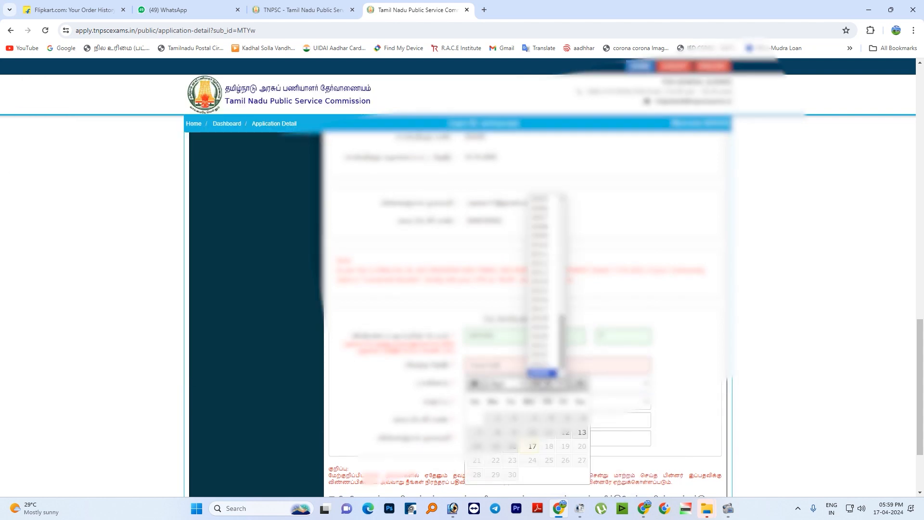
pyautogui.scroll(2, 544, 328)
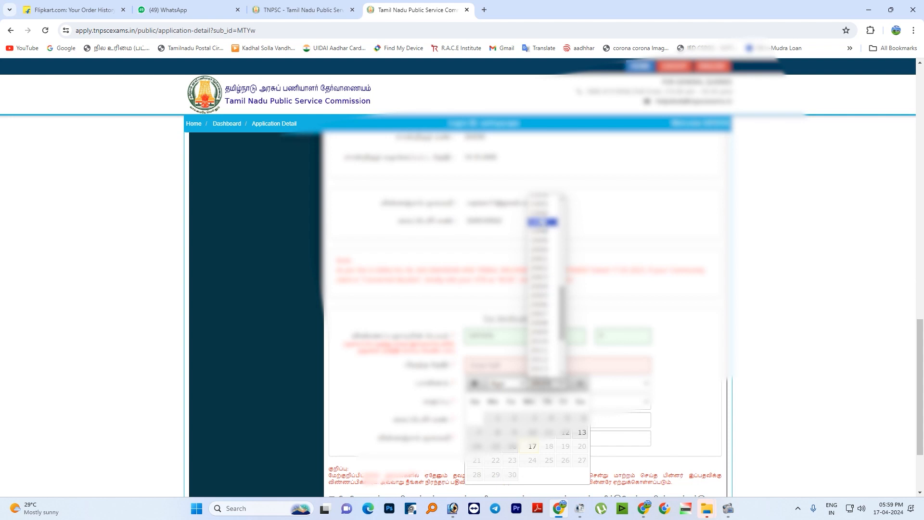
pyautogui.click(541, 214)
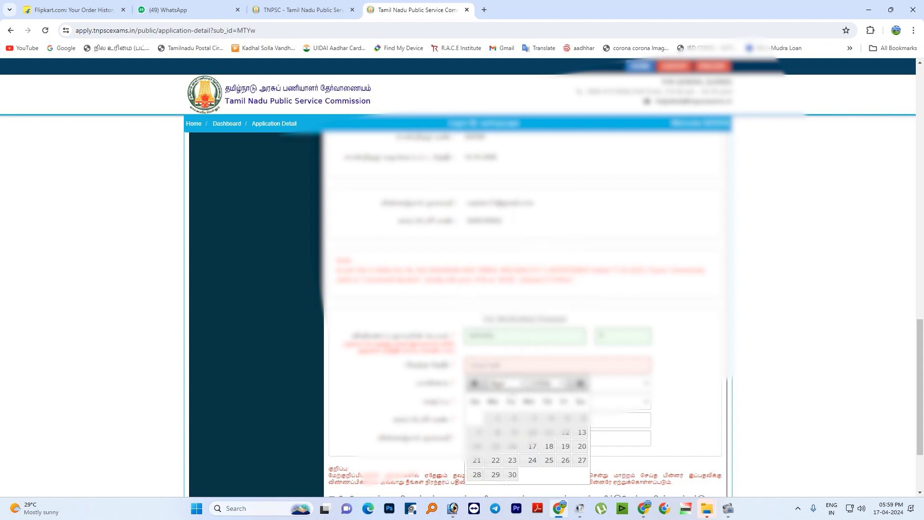
pyautogui.click(508, 385)
pyautogui.click(504, 271)
pyautogui.click(566, 463)
# - Select the applicant's gender and community in the verification form
pyautogui.click(517, 382)
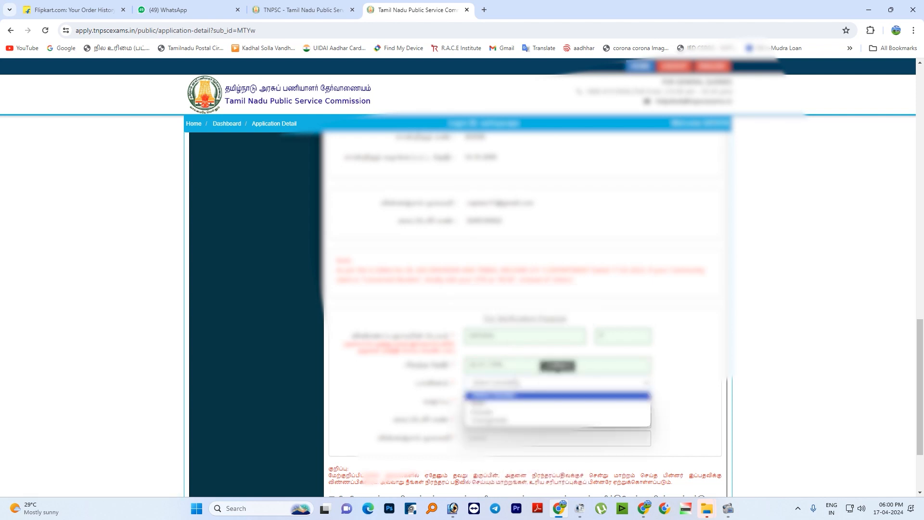
pyautogui.click(502, 406)
pyautogui.click(500, 401)
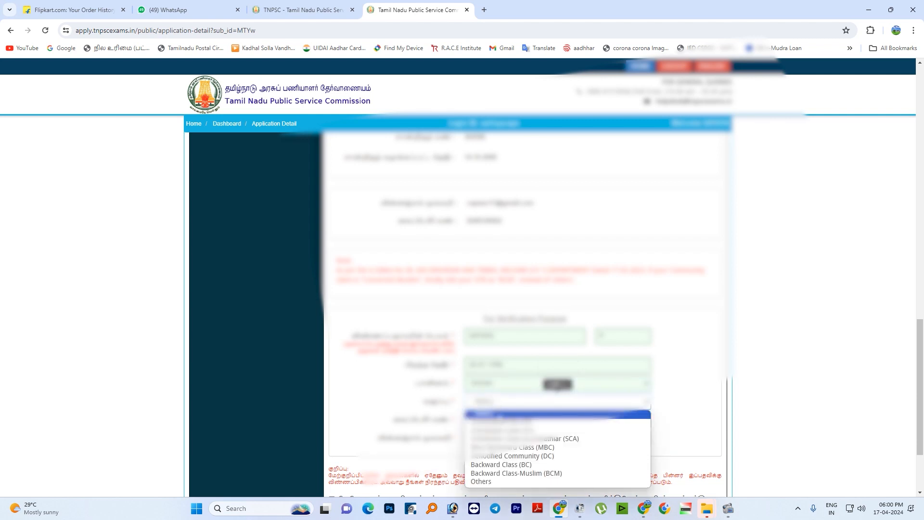
pyautogui.click(501, 423)
# - Fill in the applicant's mobile number and e-mail address in the verification form
pyautogui.click(496, 423)
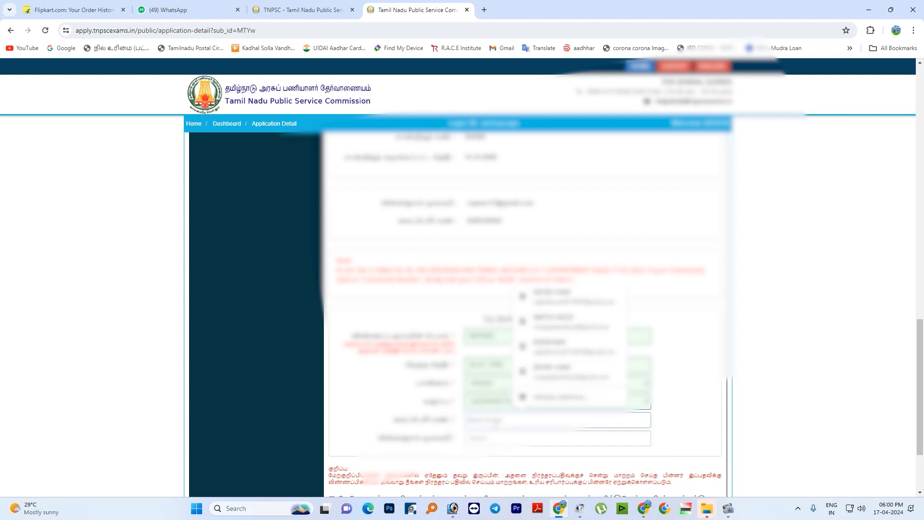
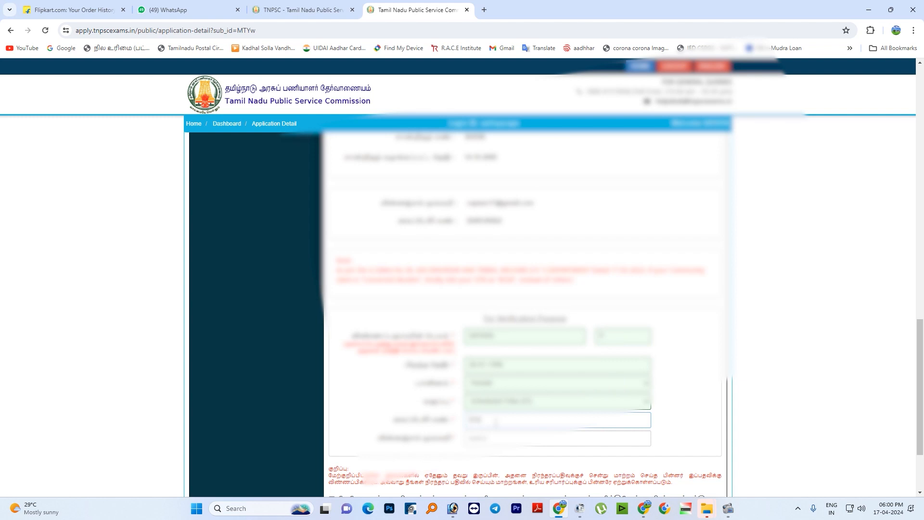
pyautogui.click(497, 434)
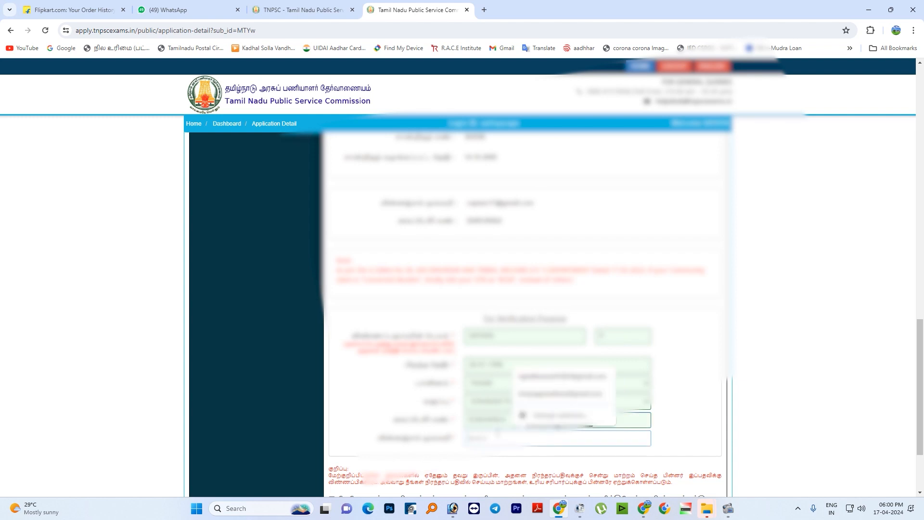
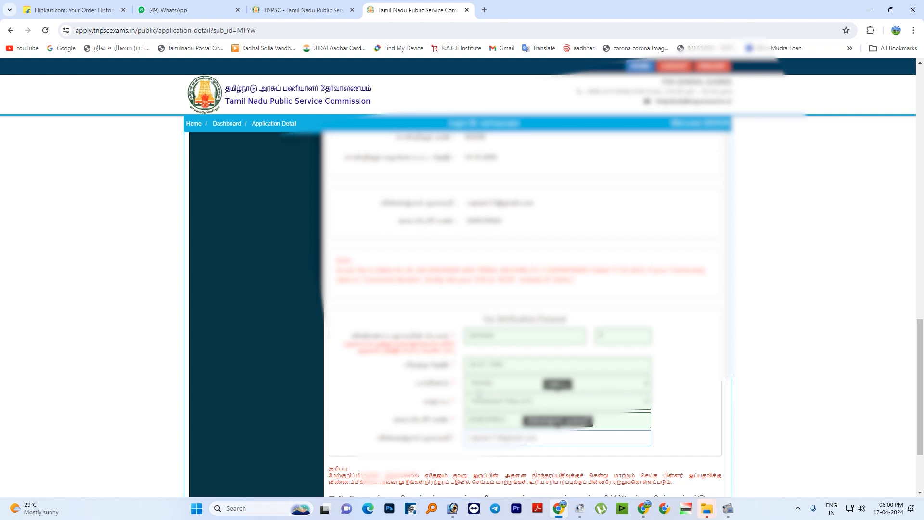
# - Accept the declarations for the Applicant Details and the Communication Details and save both sections
pyautogui.scroll(-2, 630, 428)
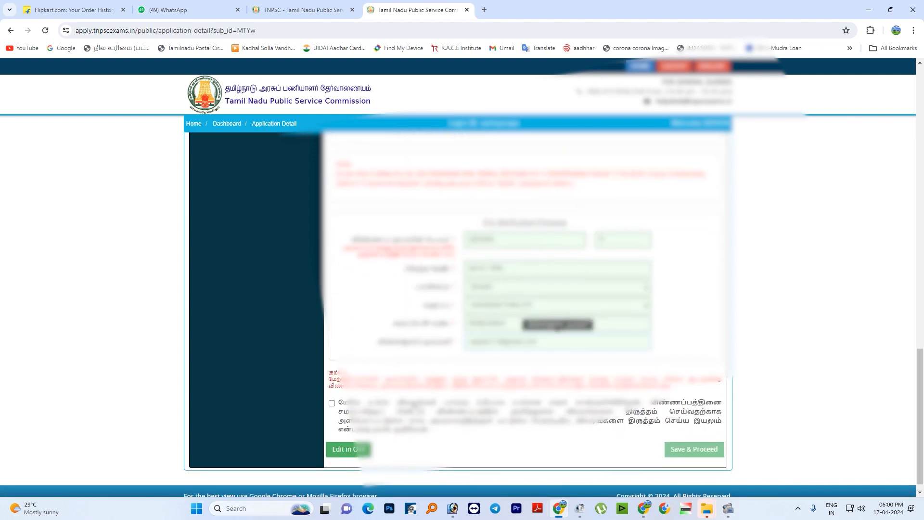
pyautogui.click(412, 404)
pyautogui.click(692, 449)
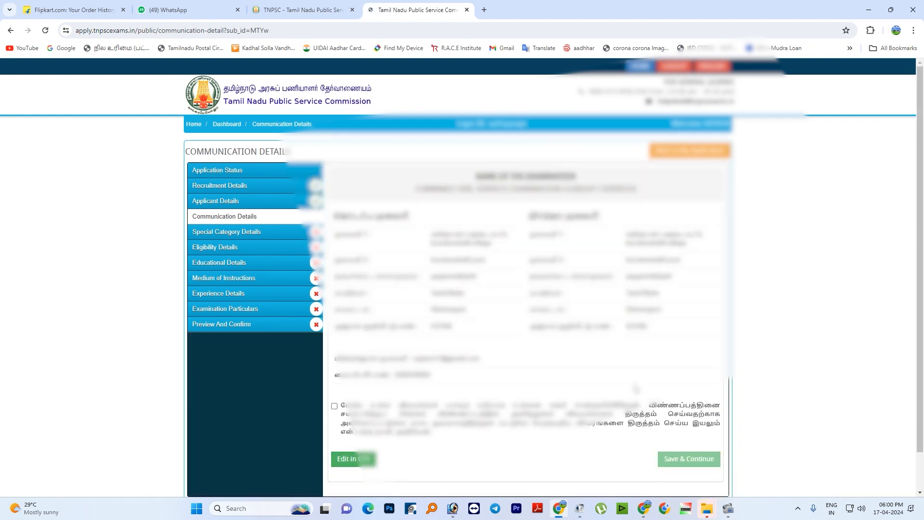
pyautogui.click(334, 405)
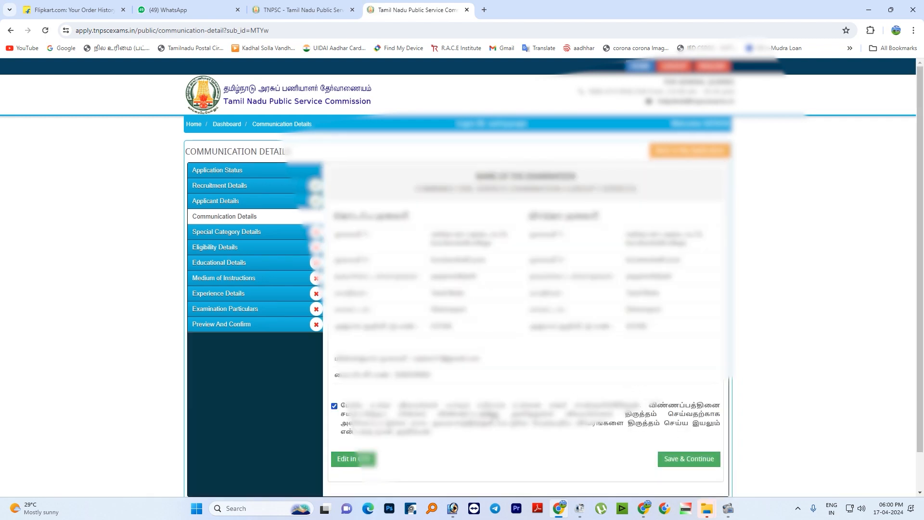
pyautogui.click(689, 460)
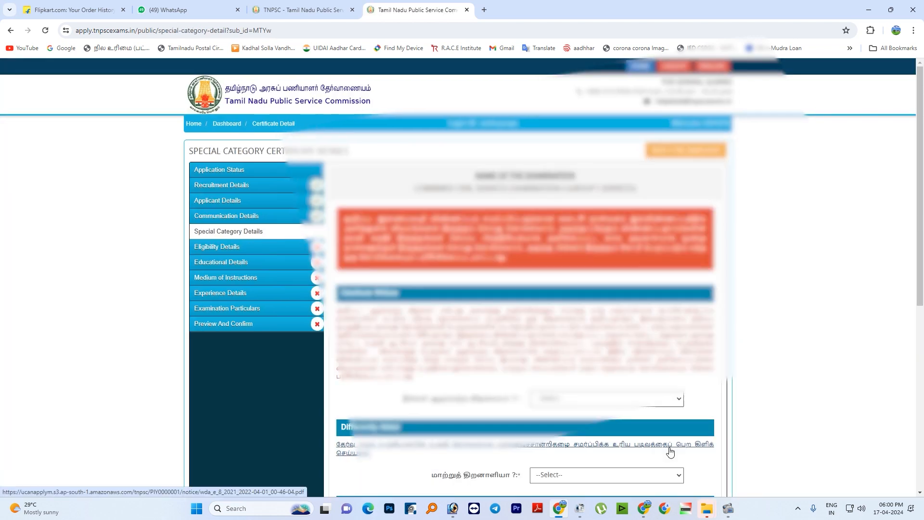
# - In the Special Category Details, answer No for destitute widow, differently abled and exemption from the Tamil Eligibility Test
pyautogui.scroll(-1, 670, 452)
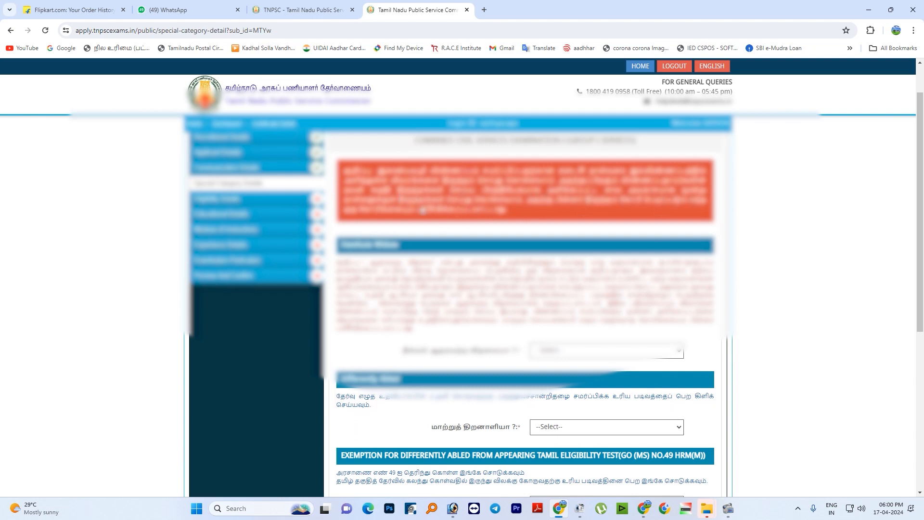
pyautogui.scroll(-3, 514, 218)
pyautogui.click(579, 207)
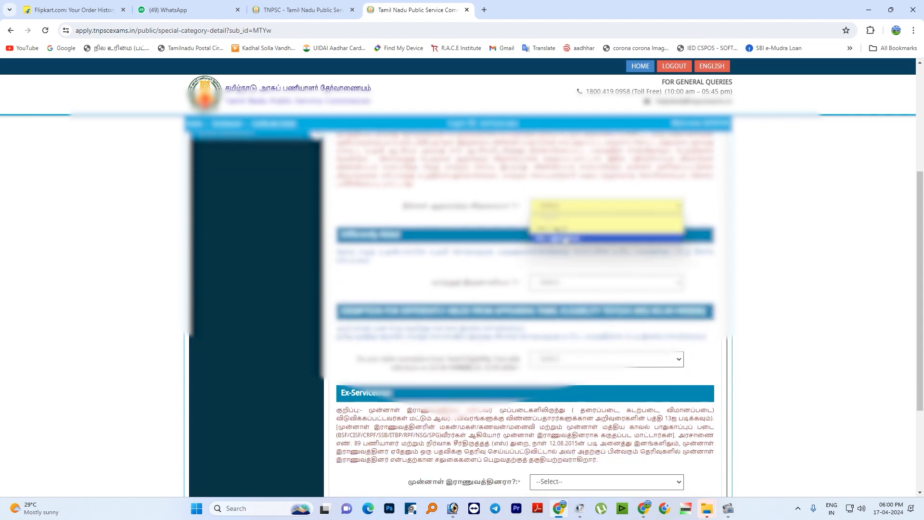
pyautogui.click(553, 239)
pyautogui.click(577, 313)
pyautogui.scroll(-1, 567, 287)
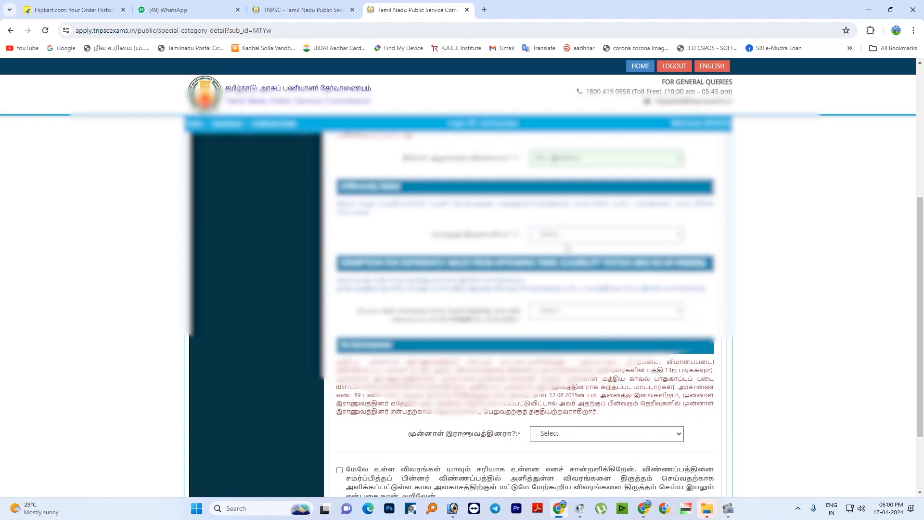
pyautogui.click(567, 240)
pyautogui.click(560, 287)
pyautogui.click(570, 312)
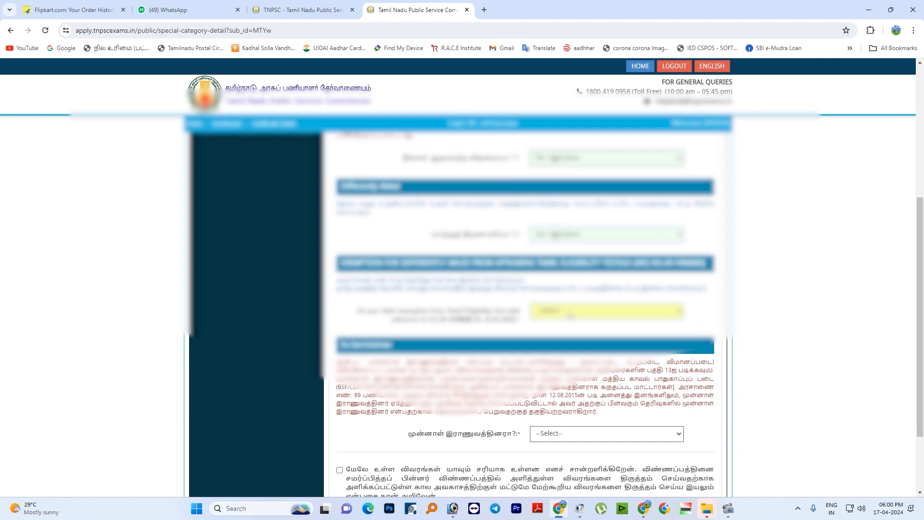
pyautogui.click(563, 344)
# - Answer No to the ex-serviceman question, accept the declaration and save the Special Category Details
pyautogui.scroll(-2, 563, 344)
pyautogui.click(567, 339)
pyautogui.click(567, 370)
pyautogui.click(498, 380)
pyautogui.click(683, 421)
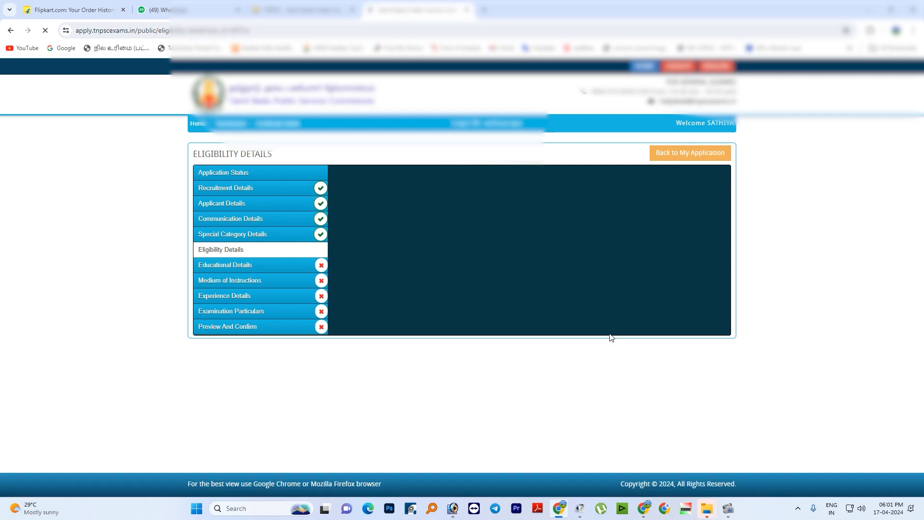
# - In the Eligibility Details, answer No for both current and former government employee and set the employment status to UNEMPLOYED
pyautogui.scroll(-3, 571, 281)
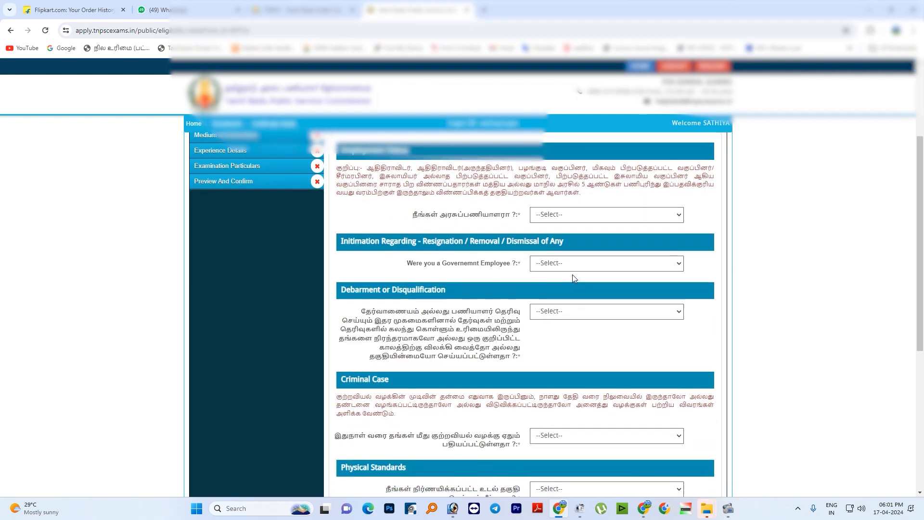
pyautogui.click(573, 219)
pyautogui.click(557, 245)
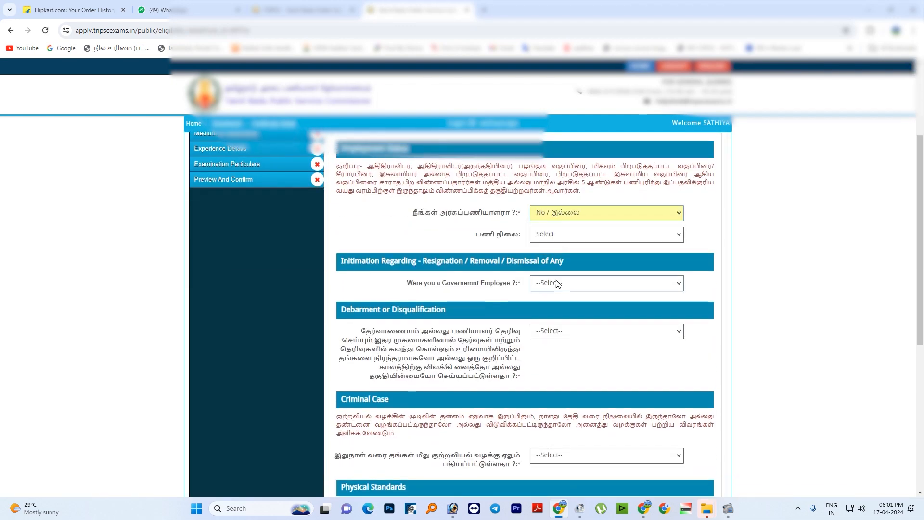
pyautogui.click(555, 235)
pyautogui.click(553, 272)
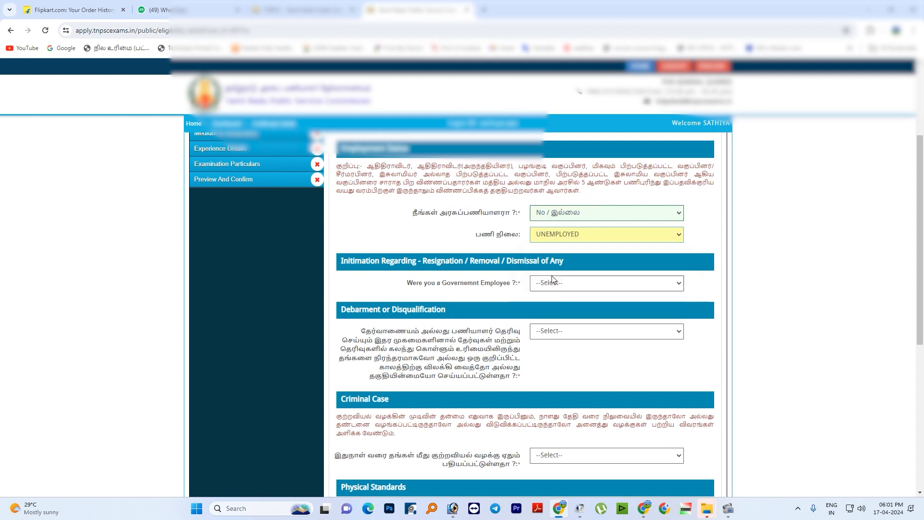
pyautogui.click(551, 282)
pyautogui.click(550, 313)
# - Answer No to the Debarment or Disqualification and Criminal Case questions
pyautogui.scroll(-1, 550, 297)
pyautogui.scroll(-1, 550, 296)
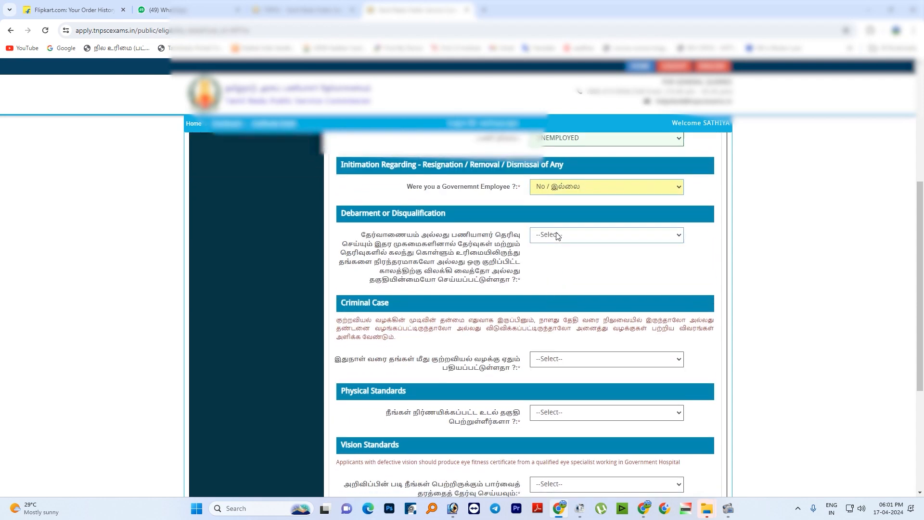
pyautogui.click(558, 236)
pyautogui.click(560, 267)
pyautogui.scroll(-2, 565, 274)
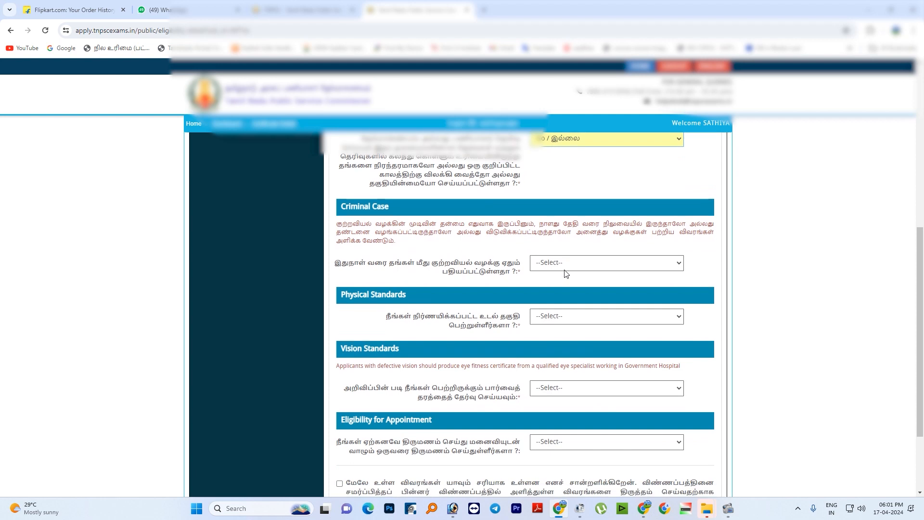
pyautogui.click(565, 262)
pyautogui.click(562, 294)
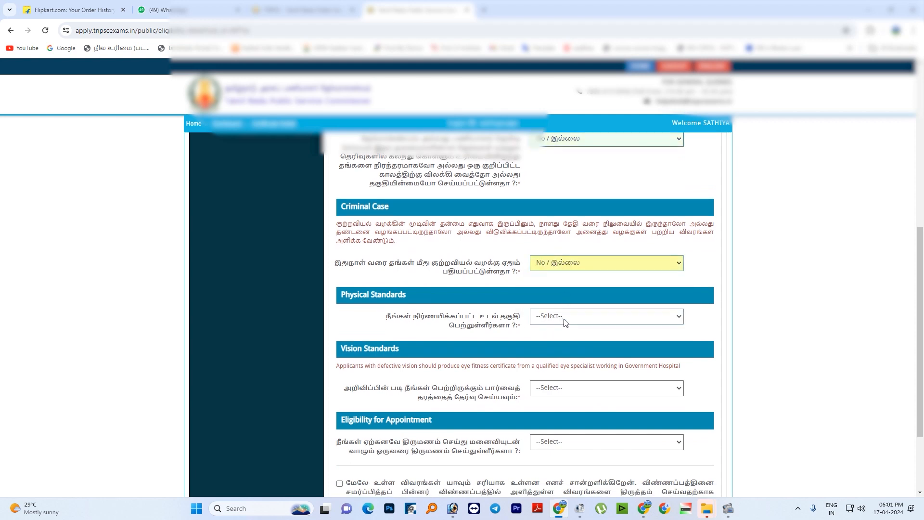
# - Answer Yes for Physical Standards and set the Vision Standards to VISION STANDARD I OR BETTER
pyautogui.click(564, 317)
pyautogui.click(567, 340)
pyautogui.scroll(-2, 567, 341)
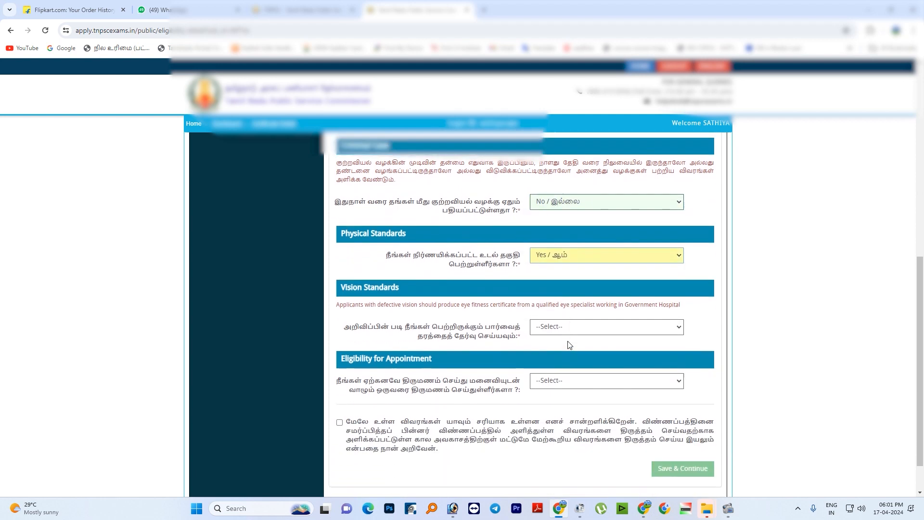
pyautogui.click(564, 291)
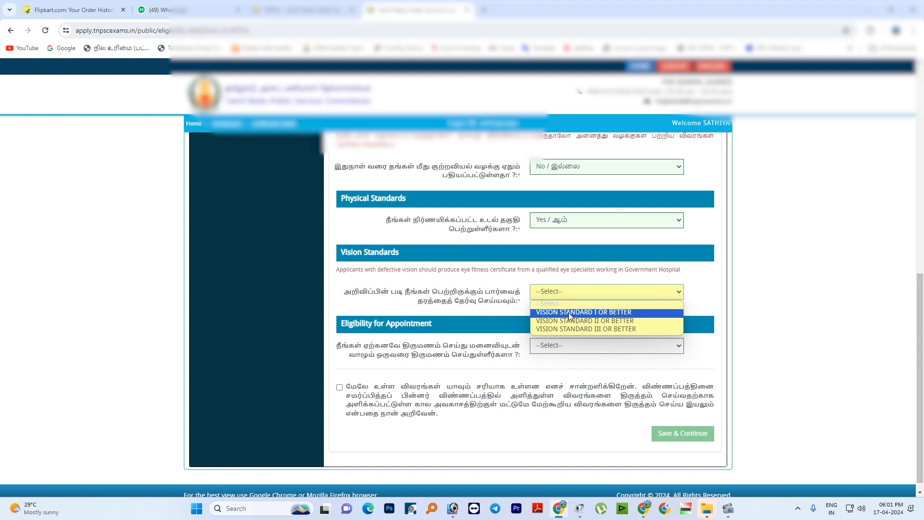
pyautogui.click(568, 313)
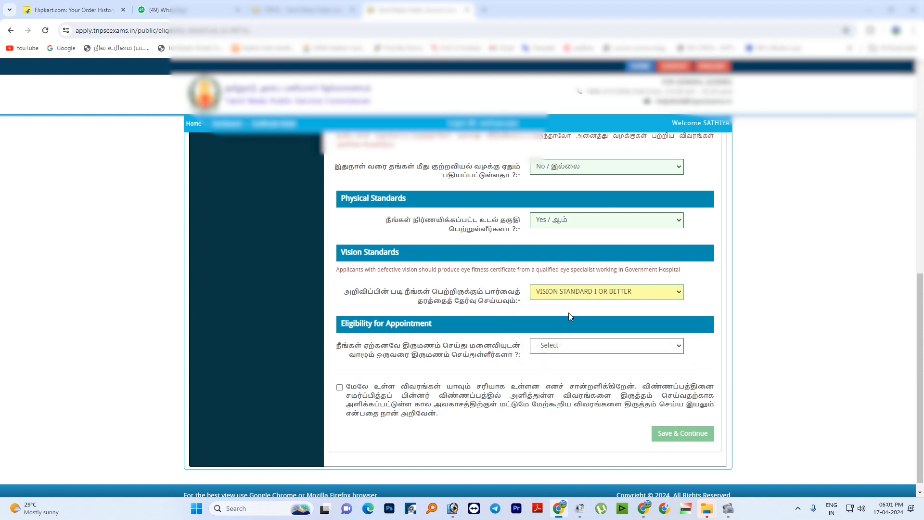
# - Answer No to the Eligibility for Appointment question, accept the declaration and save the Eligibility Details
pyautogui.click(573, 345)
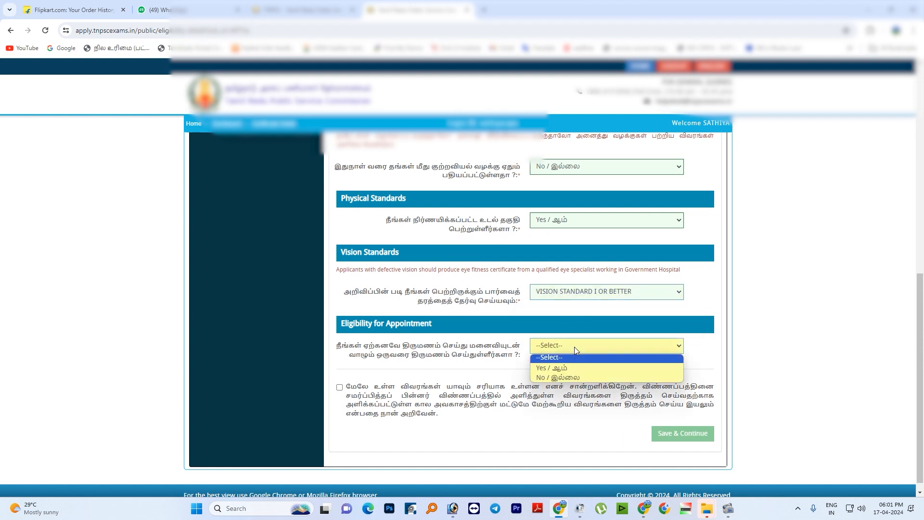
pyautogui.click(567, 378)
pyautogui.click(494, 390)
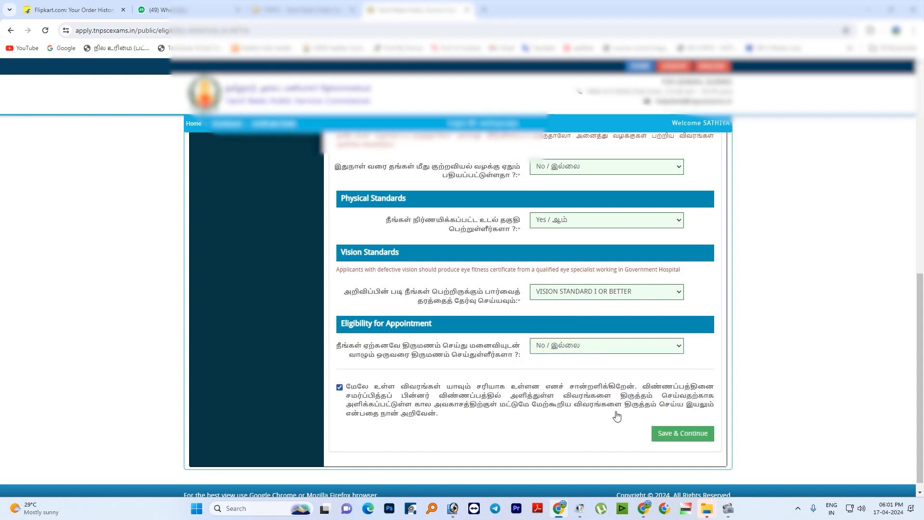
pyautogui.click(657, 432)
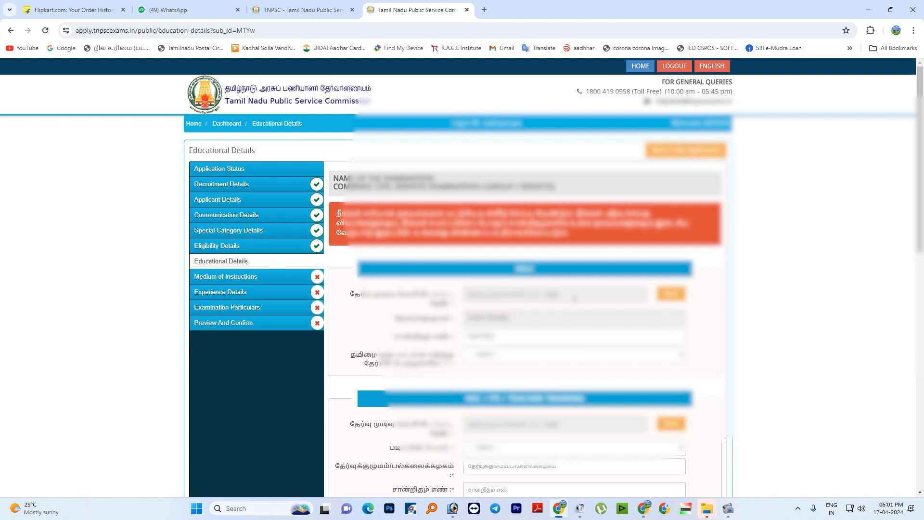
# - In the SSLC section of the Educational Details, set the result publication date and answer Yes to having studied Tamil as a subject
pyautogui.click(574, 299)
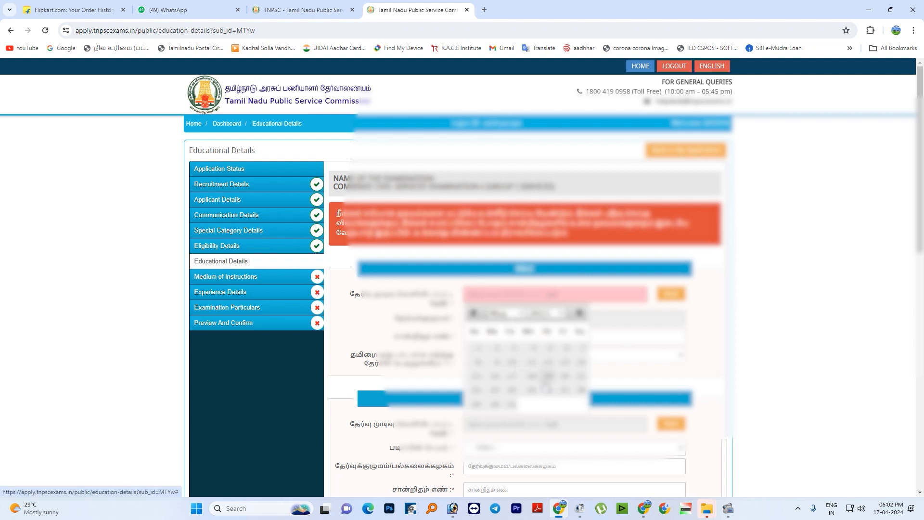
pyautogui.click(563, 389)
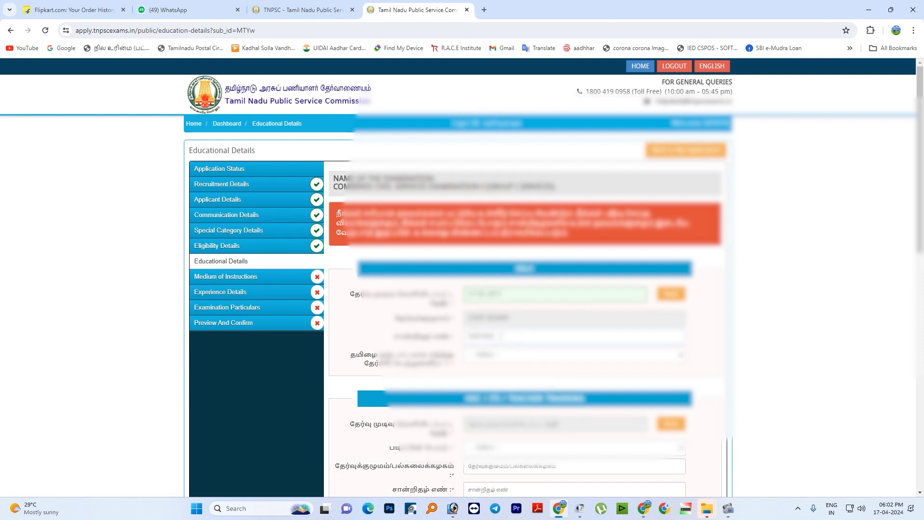
pyautogui.click(501, 361)
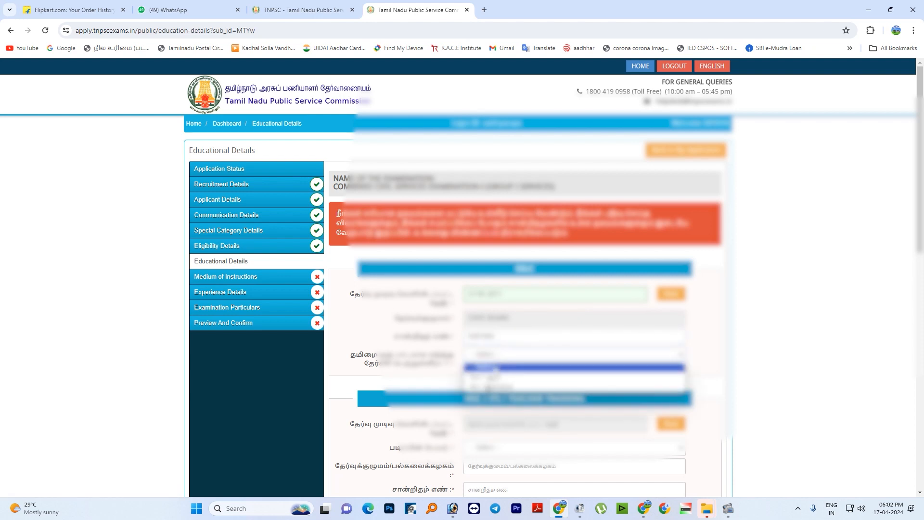
pyautogui.click(494, 383)
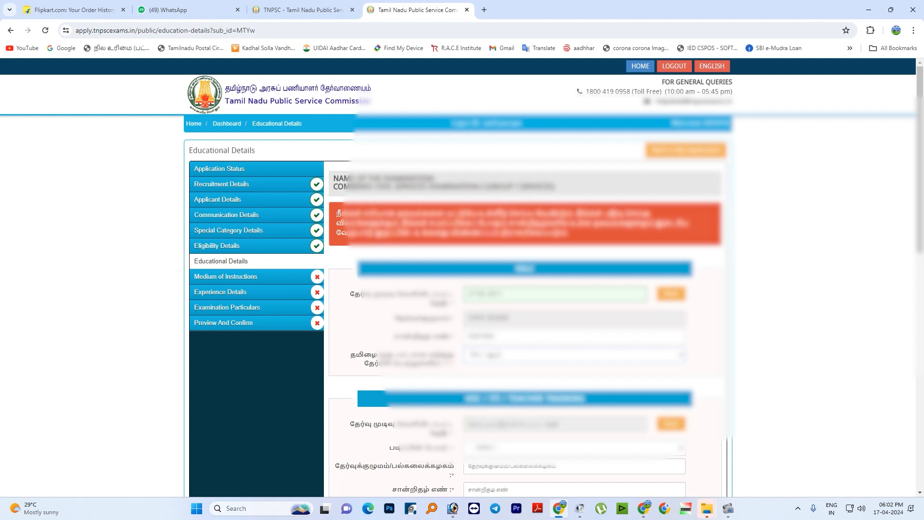
# - Set the result publication date in the HSC / ITI / Teacher Training section, choosing its year, month and day
pyautogui.scroll(-2, 531, 357)
pyautogui.click(550, 327)
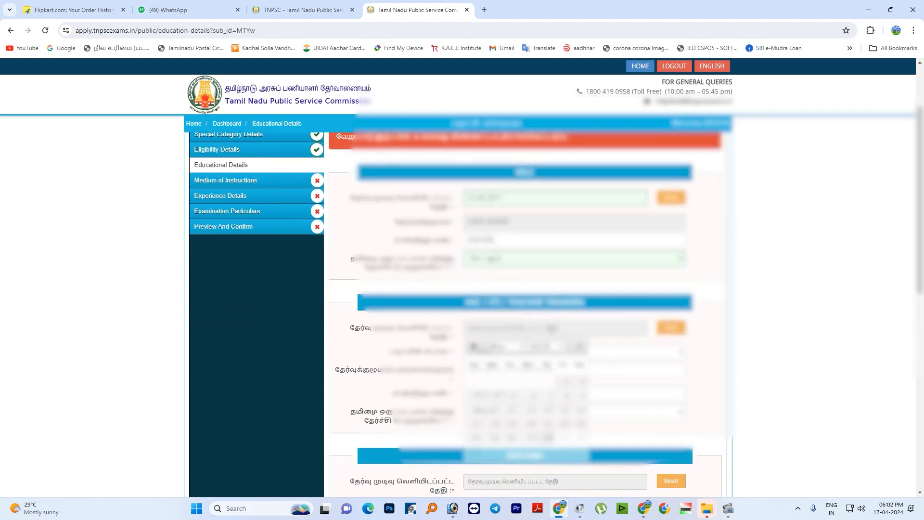
pyautogui.click(546, 346)
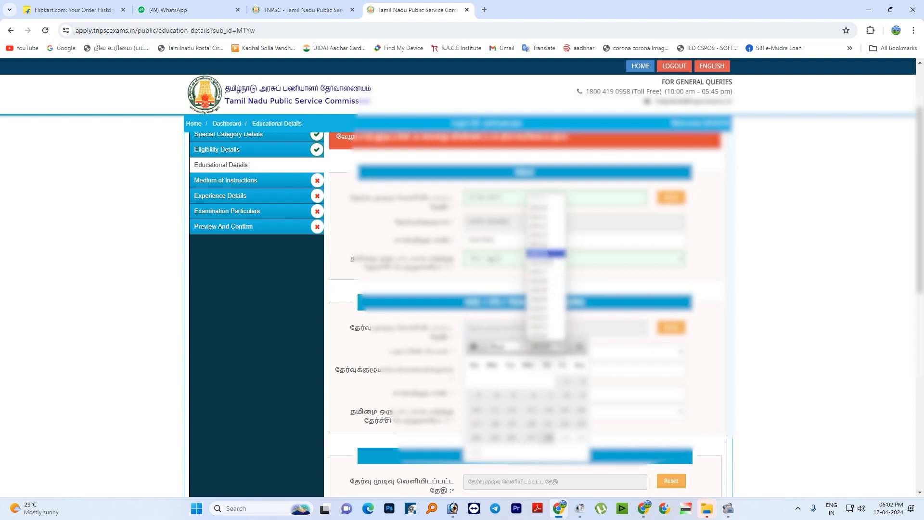
pyautogui.click(545, 235)
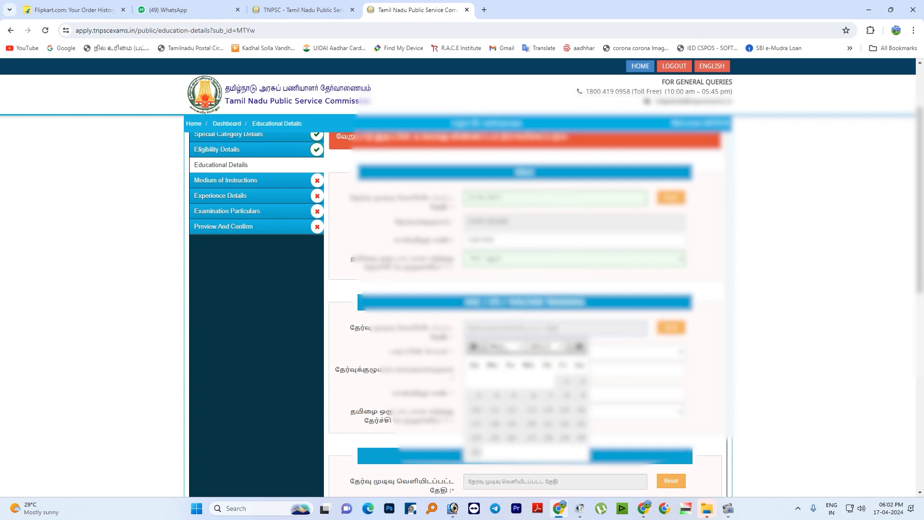
pyautogui.click(501, 346)
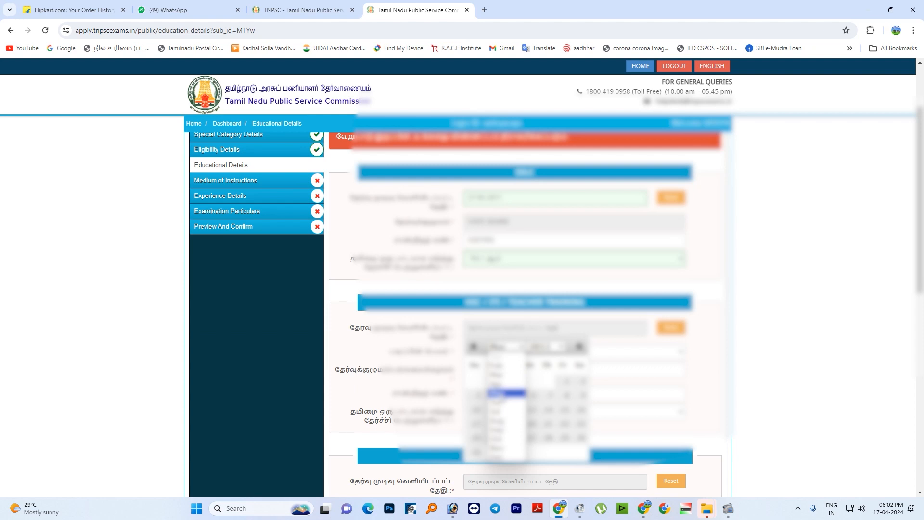
pyautogui.click(502, 393)
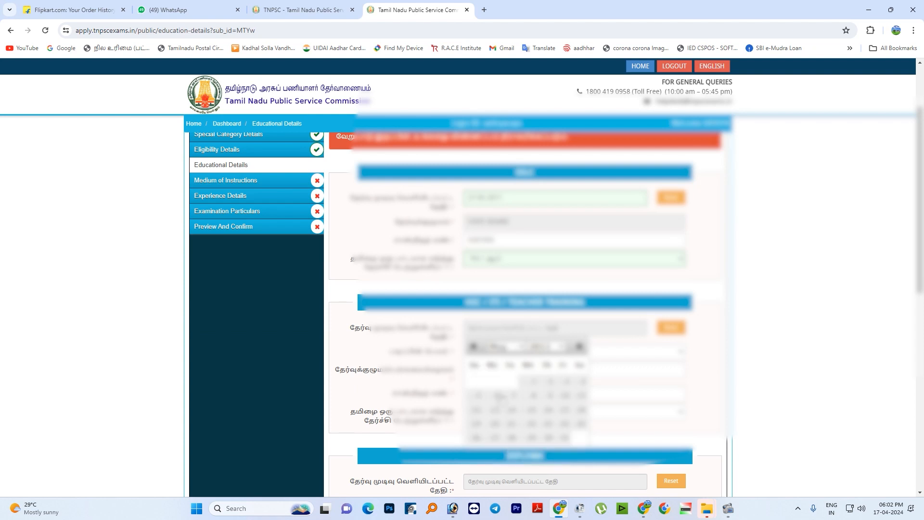
pyautogui.click(541, 390)
# - Choose the Higher Secondary course as the HSC qualification and enter STATE BOARD as its board
pyautogui.scroll(-1, 541, 389)
pyautogui.click(503, 302)
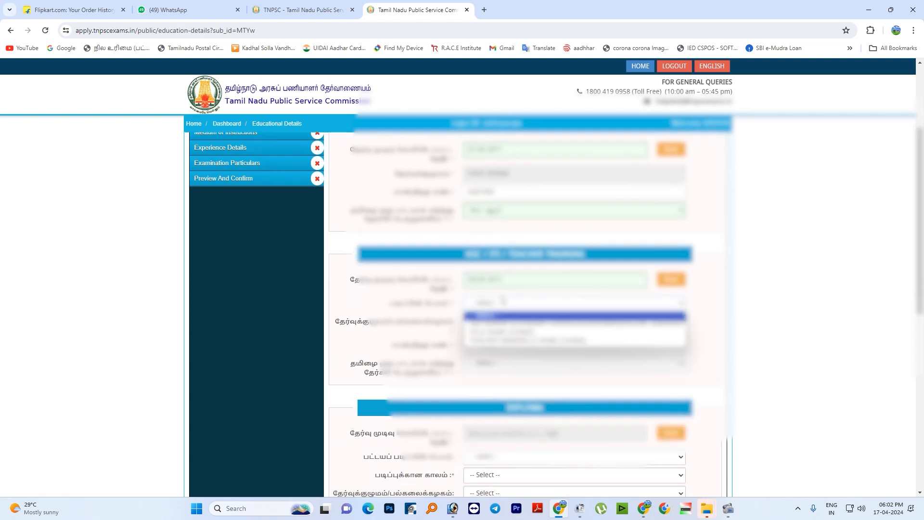
pyautogui.click(499, 325)
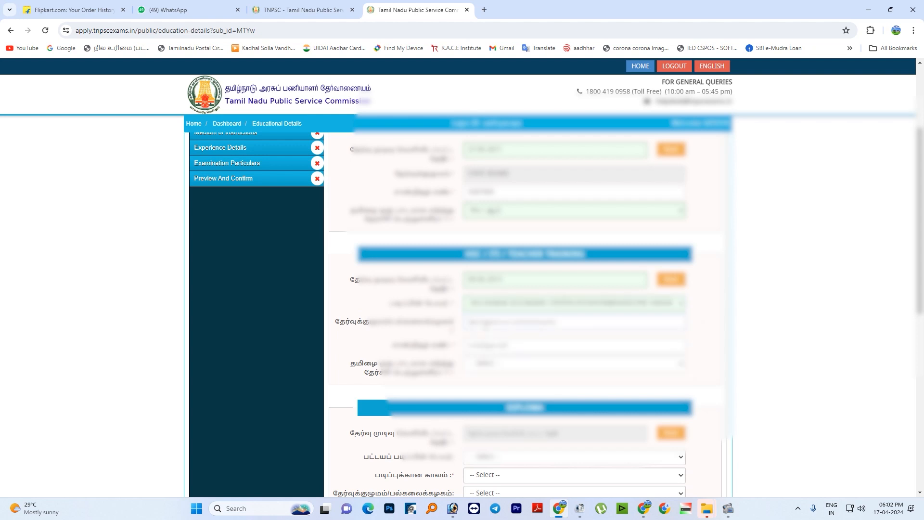
pyautogui.write('STATE BOARD')
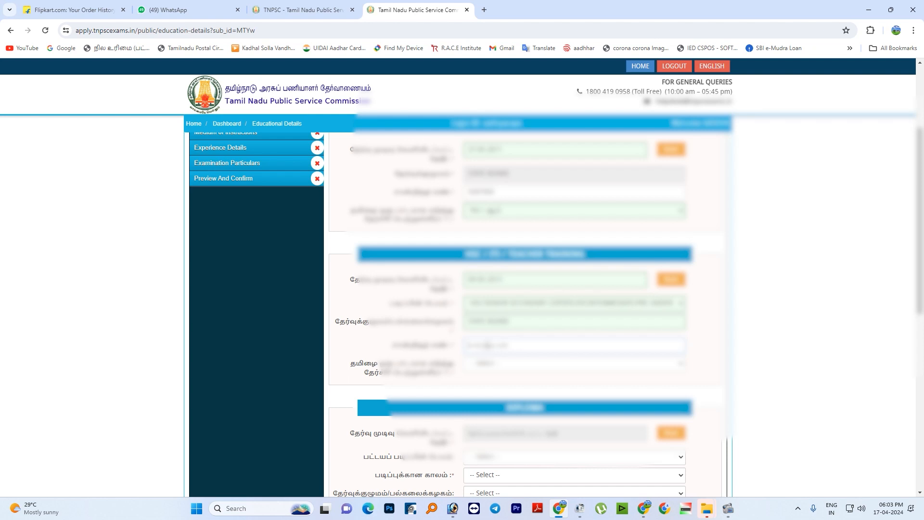
# - Enter the HSC certificate number and answer Yes to having passed with Tamil as a subject
pyautogui.scroll(-1, 496, 328)
pyautogui.click(497, 316)
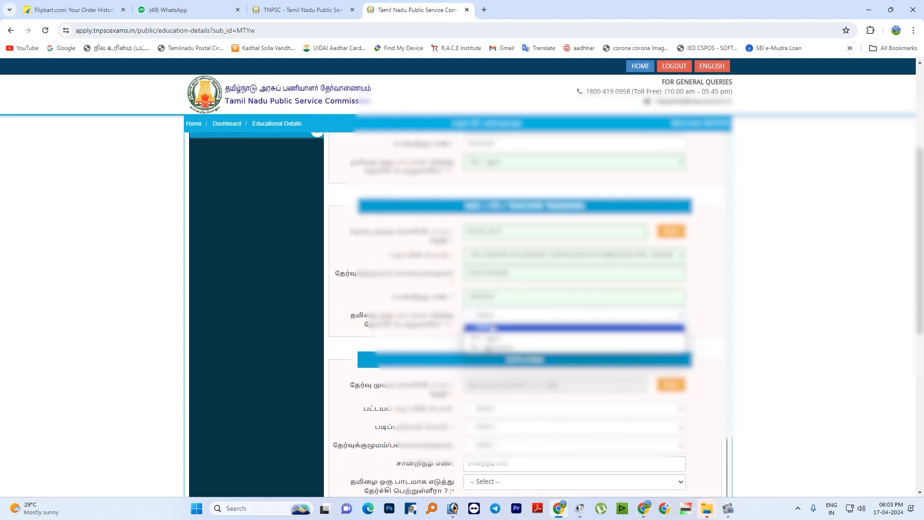
pyautogui.click(496, 333)
# - Leave the Diploma section empty, choose the final-year degree status and set the date in the Degree in Final Year section
pyautogui.scroll(-1, 497, 336)
pyautogui.scroll(-3, 496, 333)
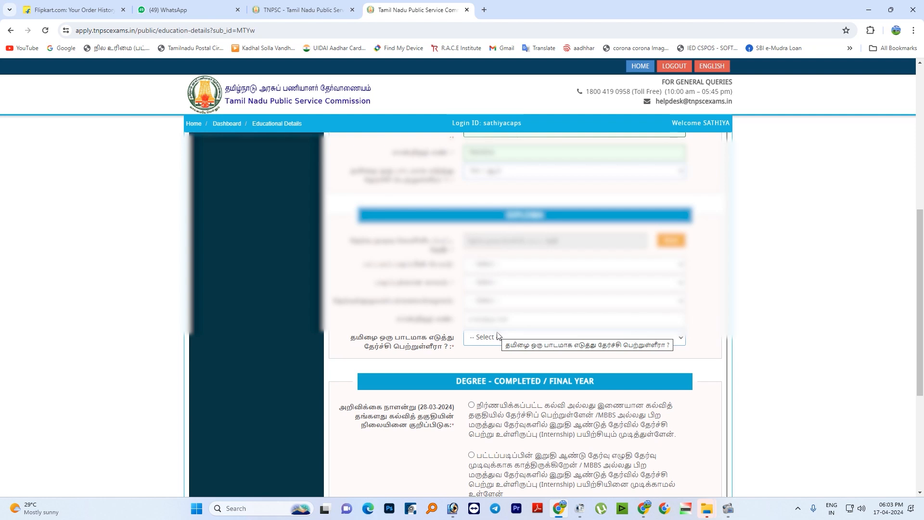
pyautogui.scroll(-2, 497, 335)
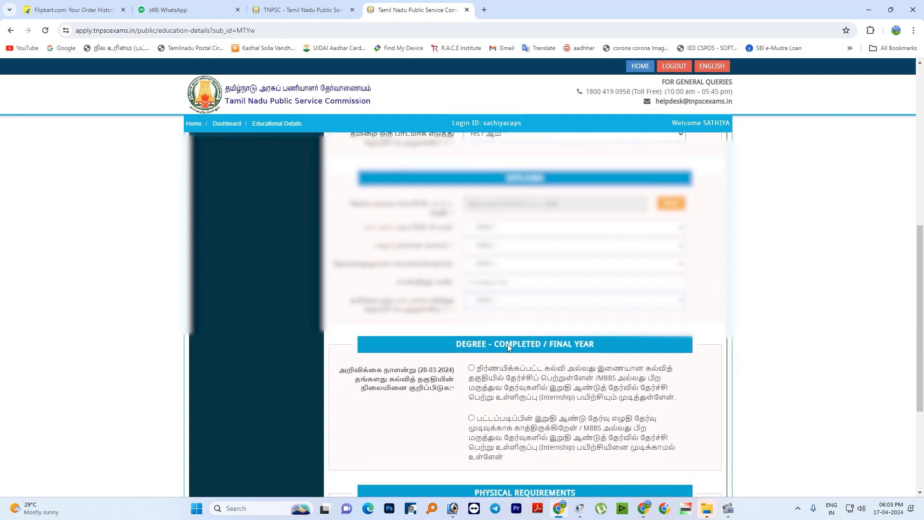
pyautogui.scroll(1, 498, 299)
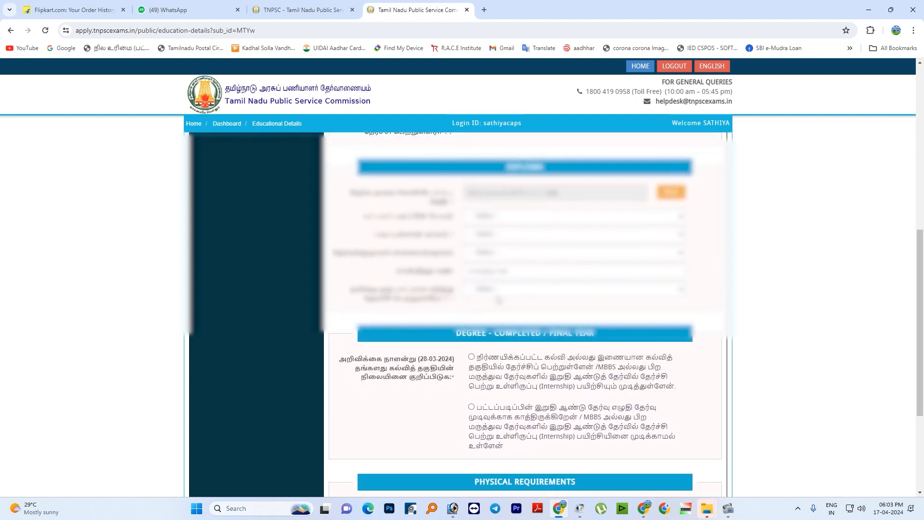
pyautogui.scroll(3, 516, 205)
pyautogui.scroll(-5, 521, 212)
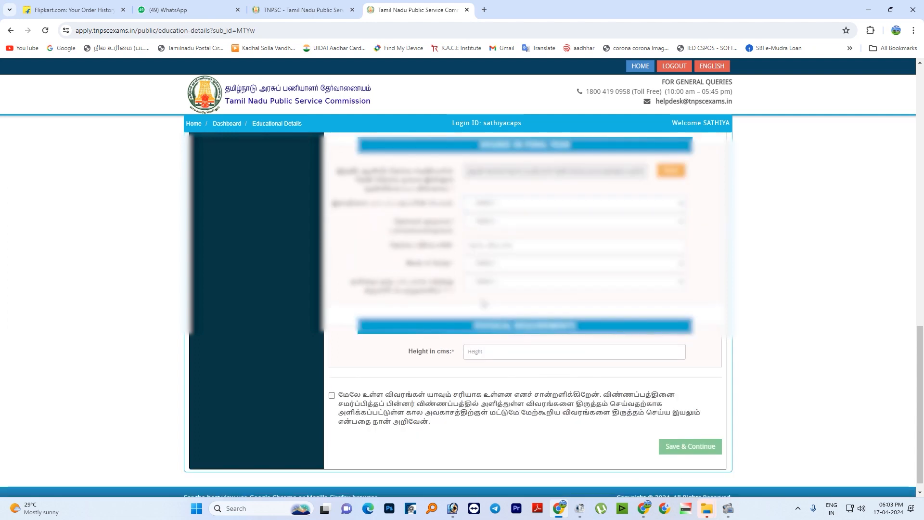
pyautogui.scroll(1, 485, 303)
pyautogui.click(495, 219)
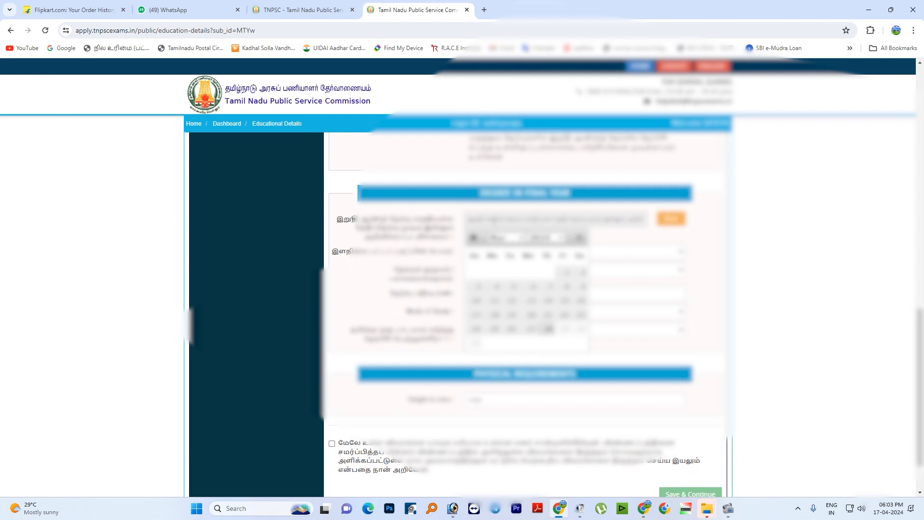
pyautogui.click(550, 239)
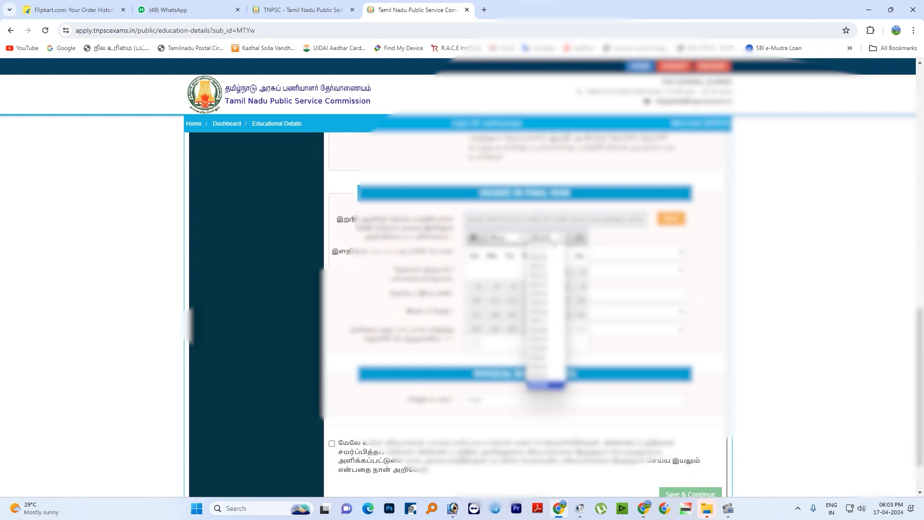
pyautogui.click(535, 316)
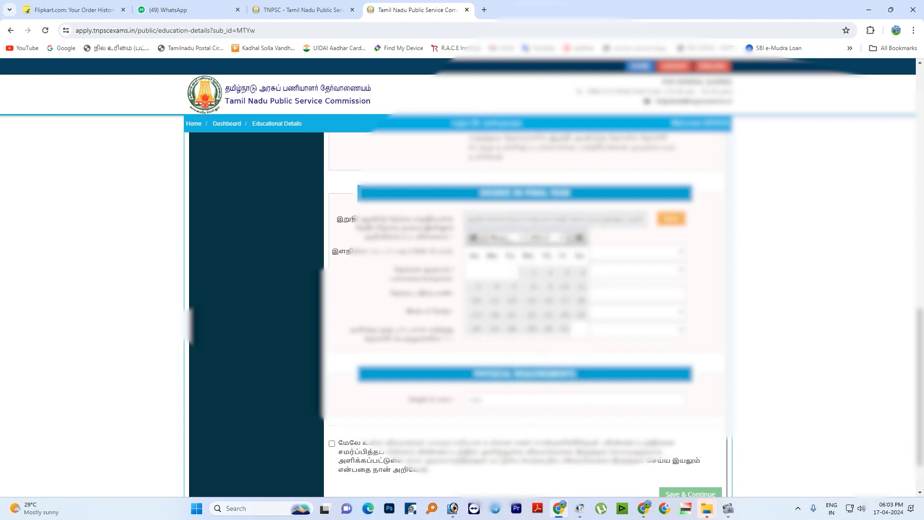
pyautogui.click(500, 238)
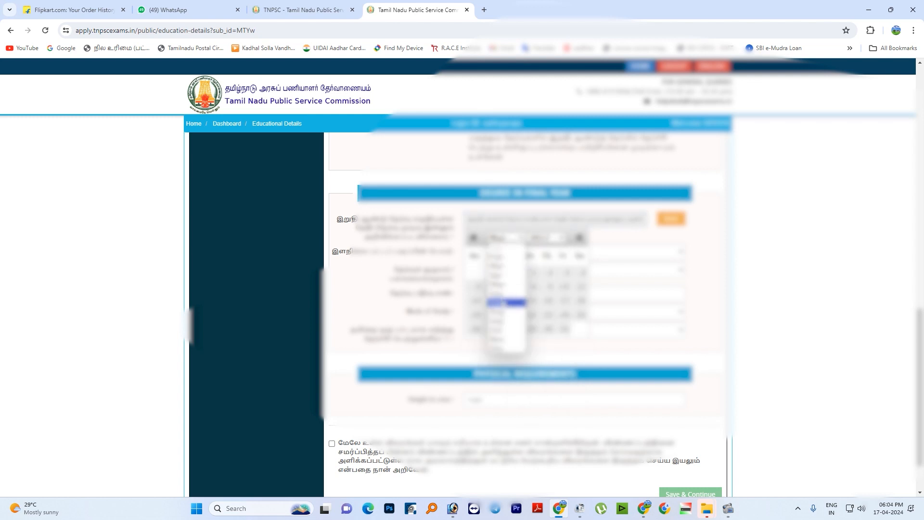
pyautogui.click(505, 302)
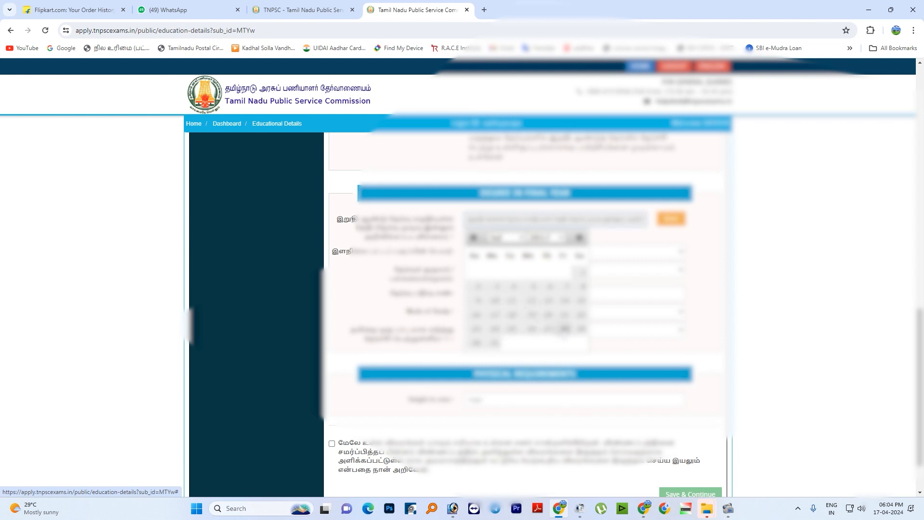
pyautogui.click(563, 329)
# - Set the undergraduate degree to Bachelor of Science (B.Sc) and its major subject to Chemistry
pyautogui.click(492, 252)
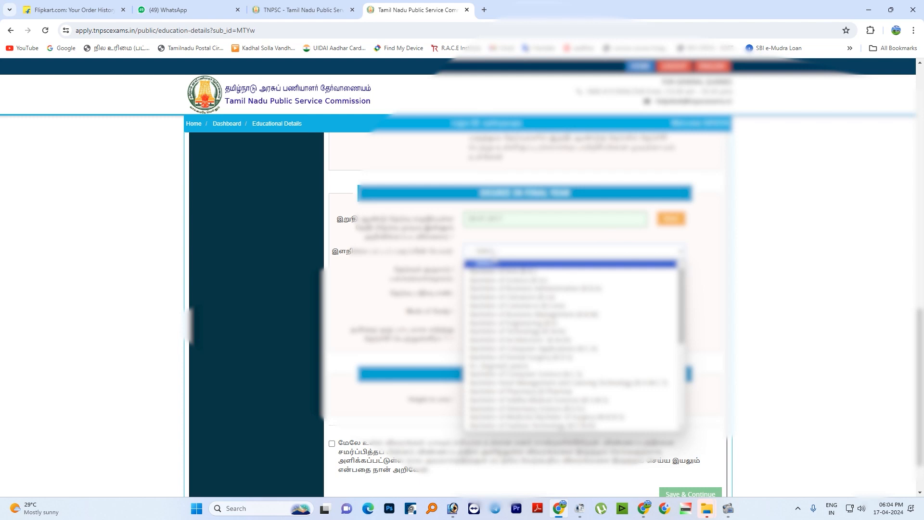
pyautogui.click(498, 278)
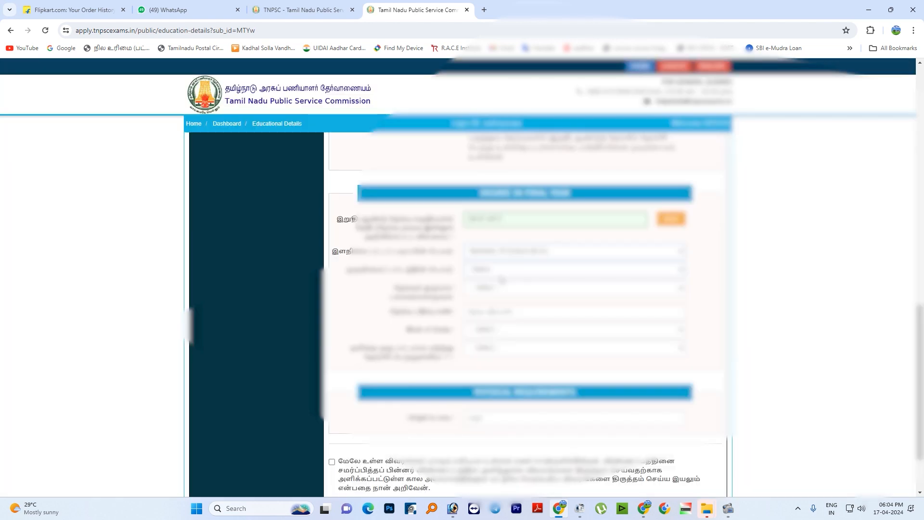
pyautogui.click(500, 274)
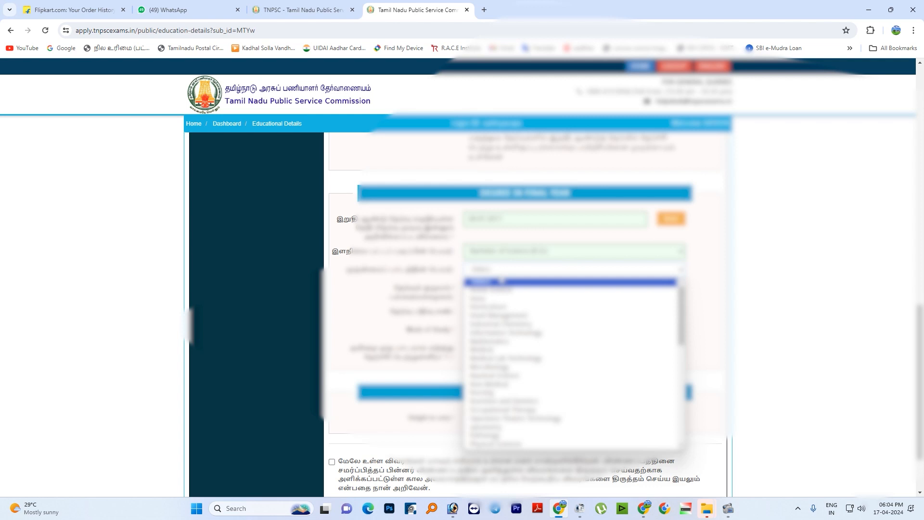
pyautogui.press('c')
pyautogui.press('c')
pyautogui.press('c')
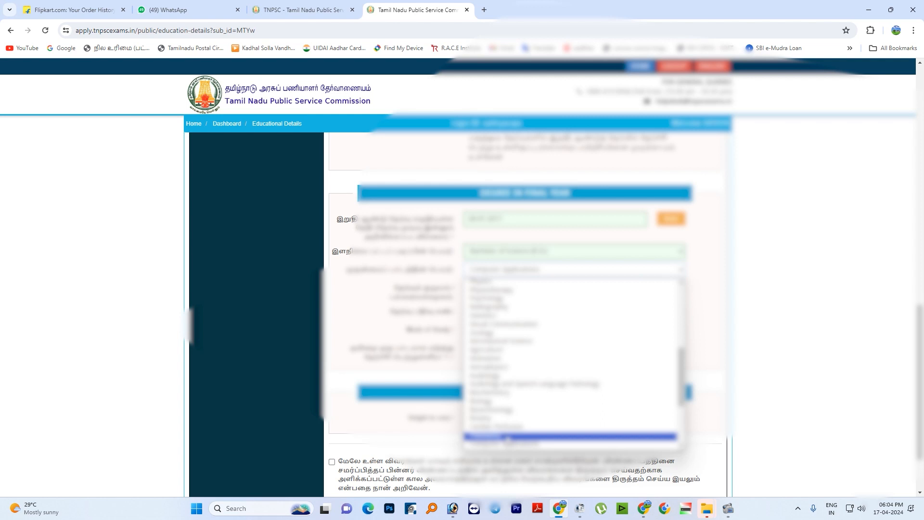
pyautogui.click(505, 437)
# - Set the university of the final-year degree to Periyar University
pyautogui.click(486, 288)
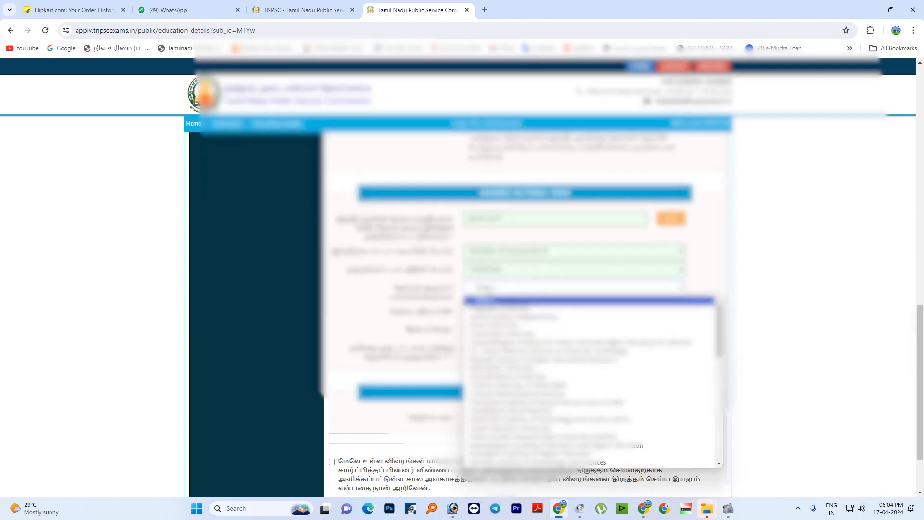
pyautogui.press('s')
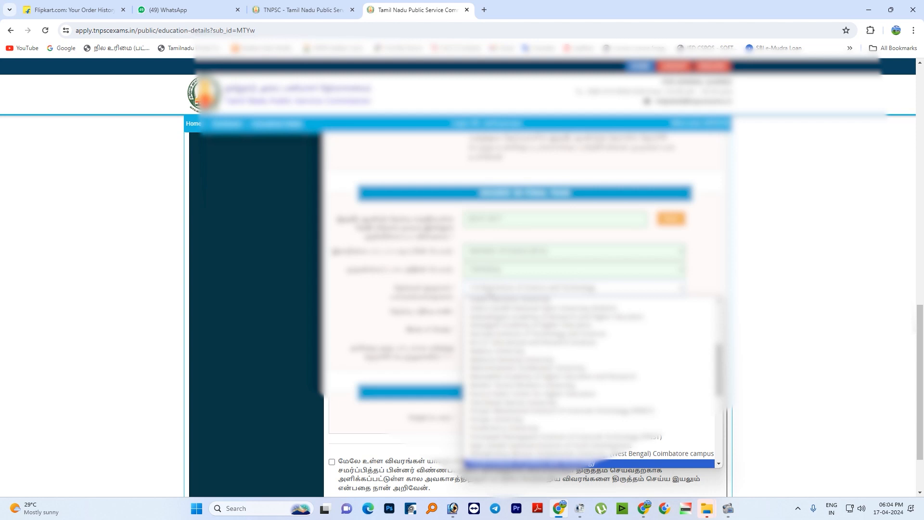
pyautogui.press('o')
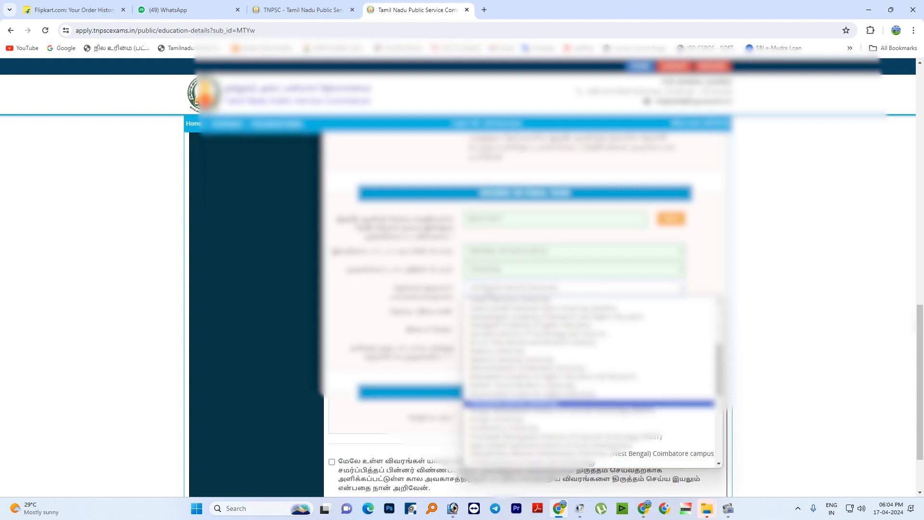
pyautogui.click(513, 421)
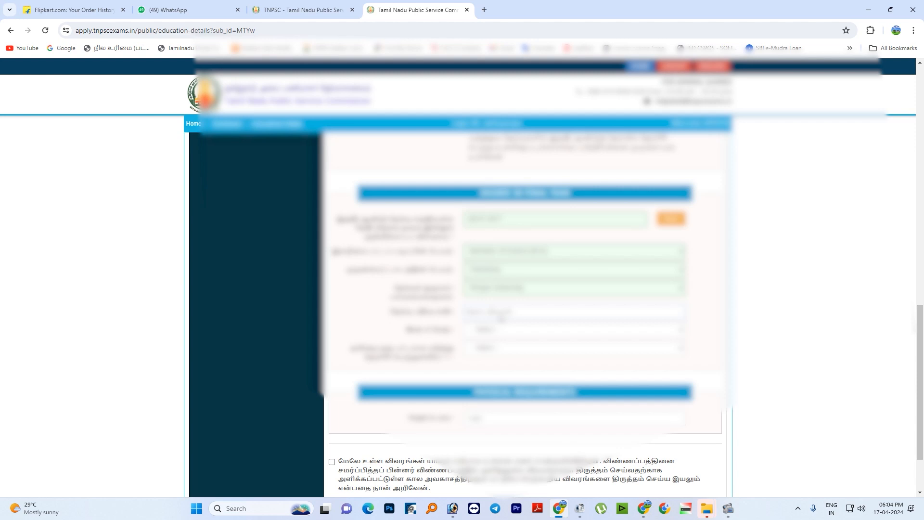
# - Accept the declaration below the educational details, save them and confirm the submission of this section
pyautogui.scroll(-2, 502, 318)
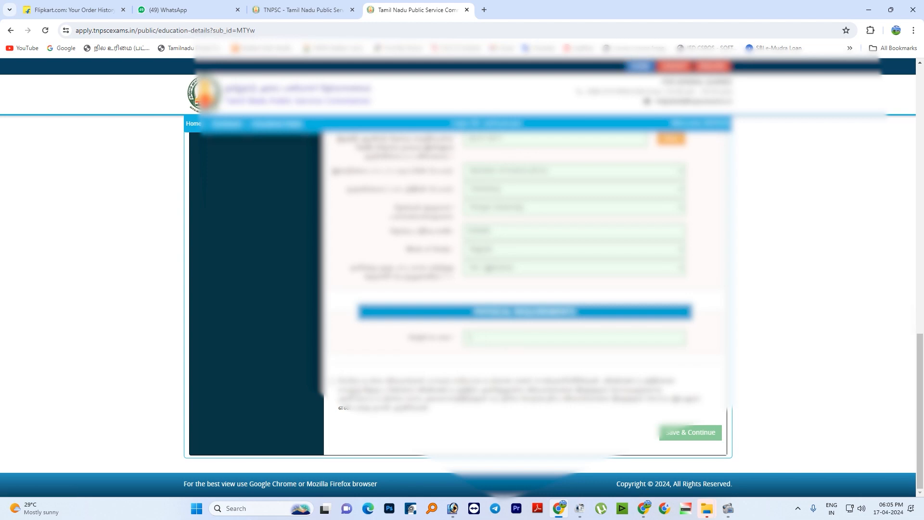
pyautogui.click(332, 382)
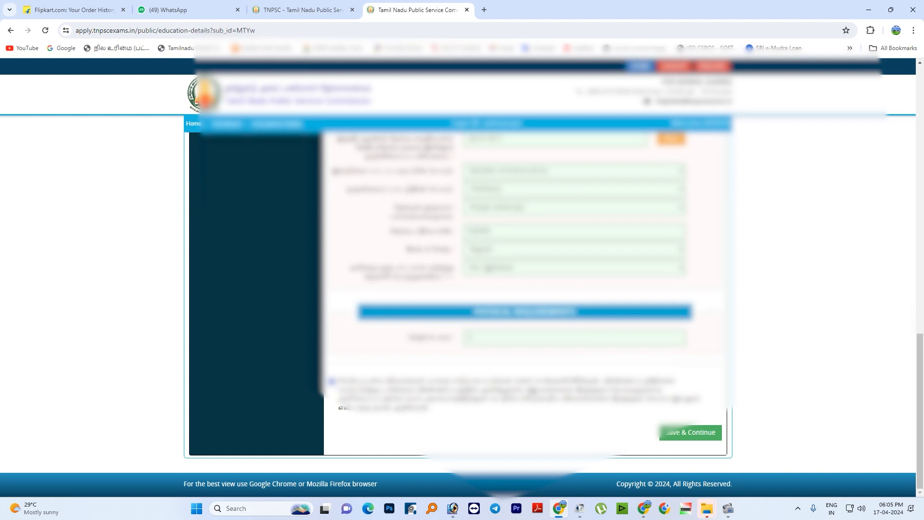
pyautogui.click(697, 432)
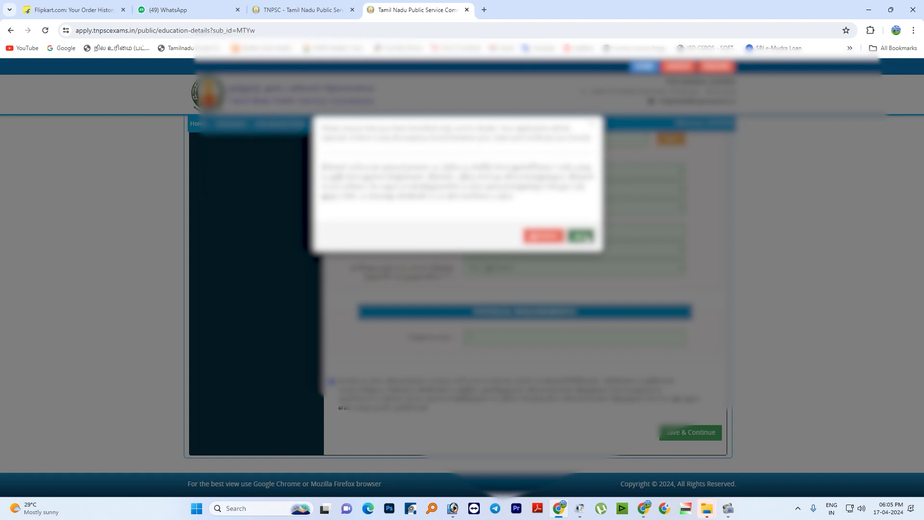
pyautogui.click(582, 236)
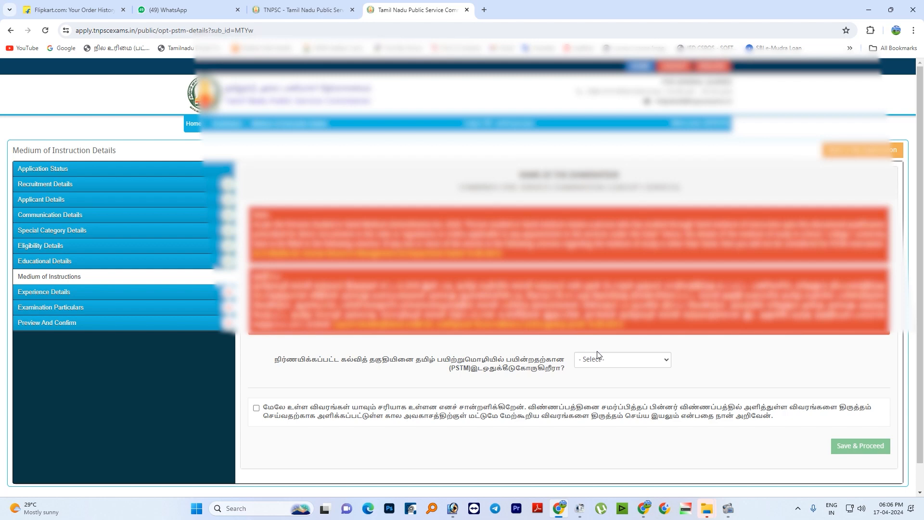
# - Answer Yes (ஆம்) to claiming the PSTM reservation and select SSLC, HSC and Final Year Degree as the Tamil-medium qualifications
pyautogui.click(604, 361)
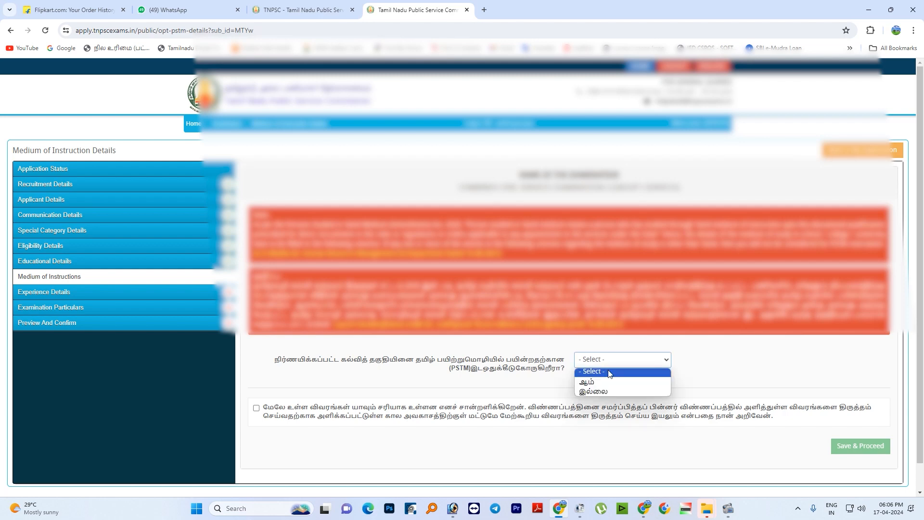
pyautogui.click(604, 379)
pyautogui.scroll(-2, 465, 374)
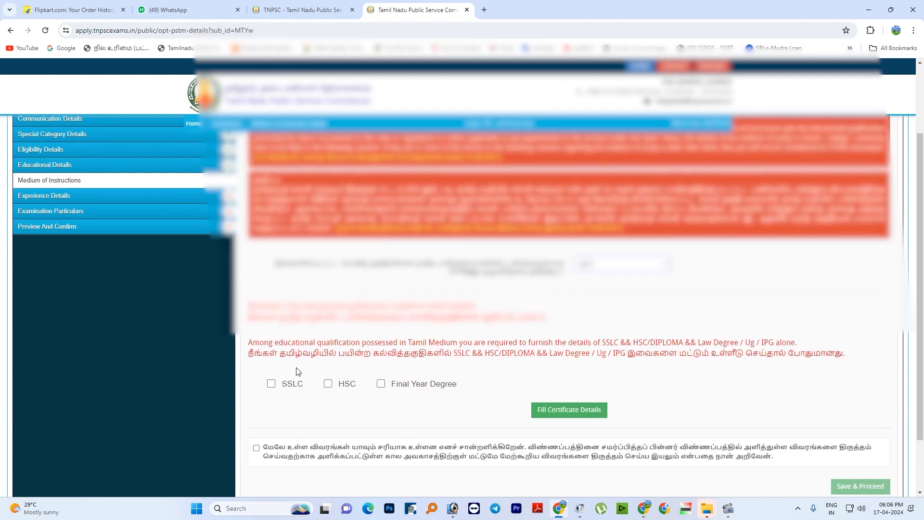
pyautogui.click(271, 383)
pyautogui.click(327, 383)
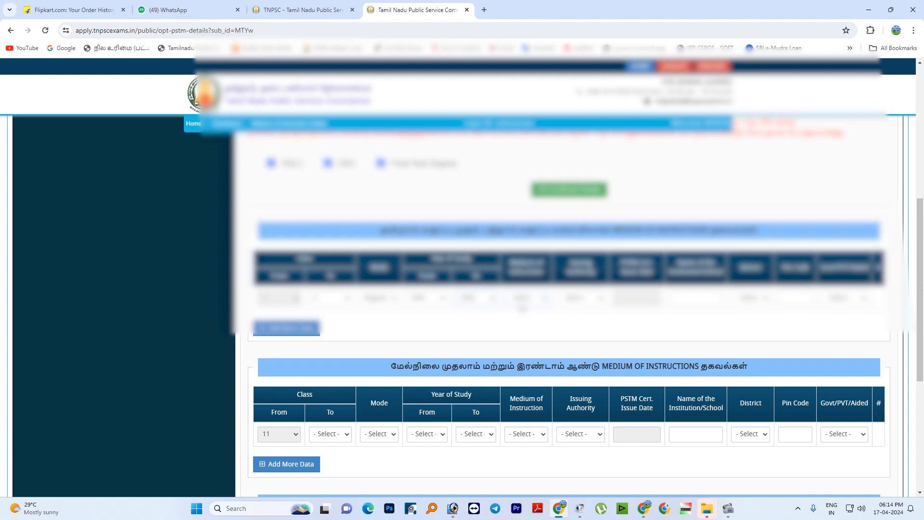
# - Set the medium of instruction to Tamil and choose the issuing authority in the first SSLC school row
pyautogui.click(521, 304)
pyautogui.click(526, 322)
pyautogui.click(572, 299)
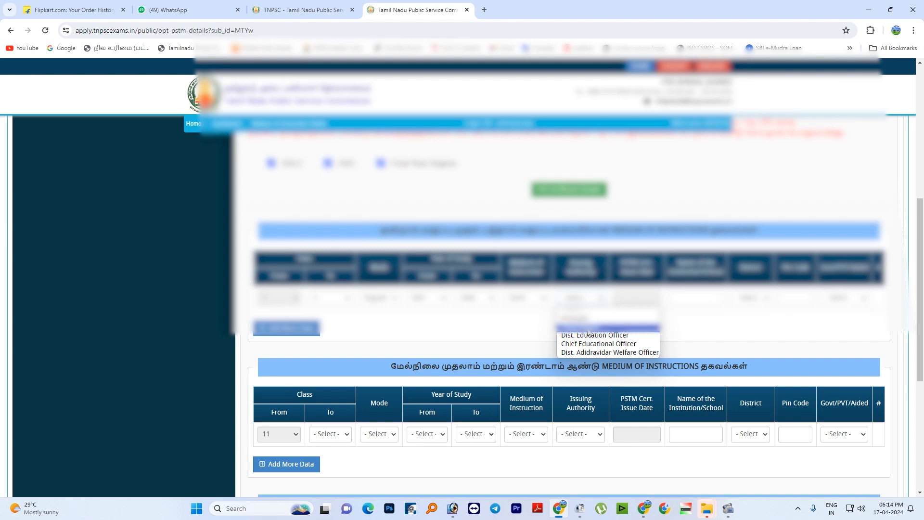
pyautogui.click(517, 333)
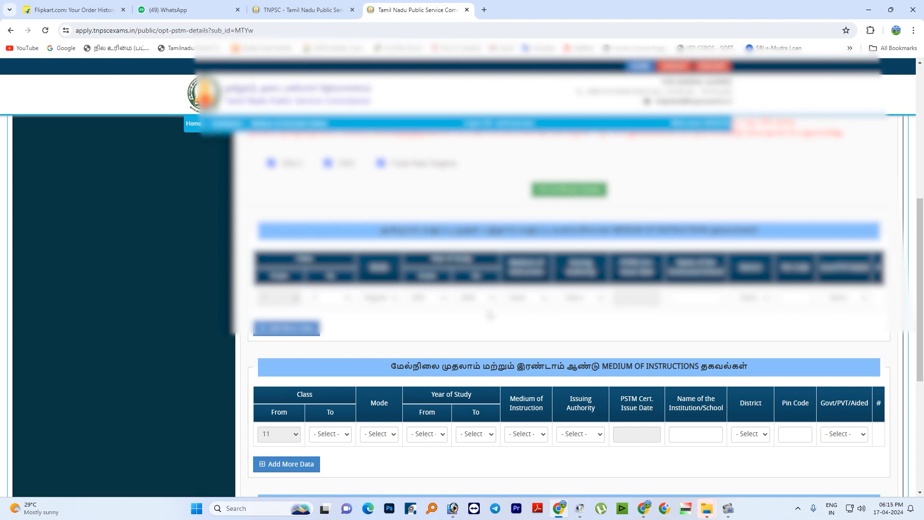
pyautogui.click(560, 297)
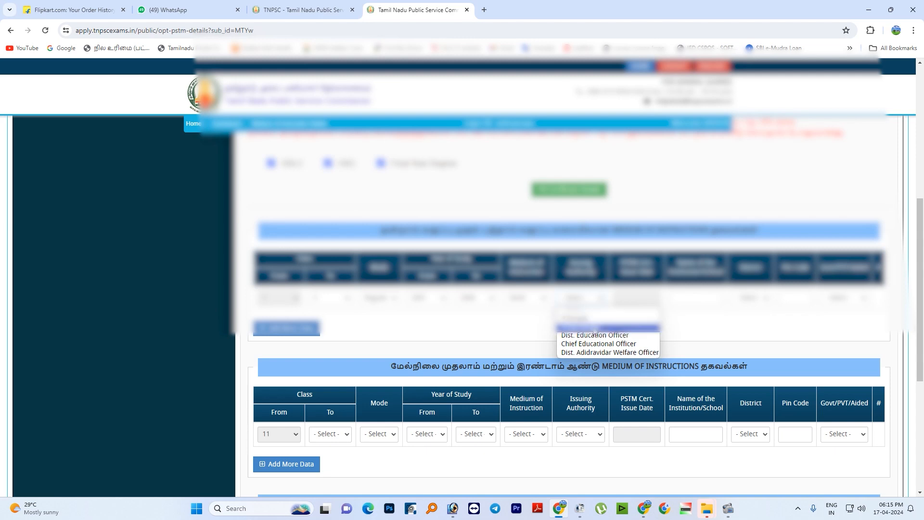
pyautogui.click(608, 319)
# - Set the PSTM certificate issue date in the first SSLC school row to a day in April 2022
pyautogui.click(636, 297)
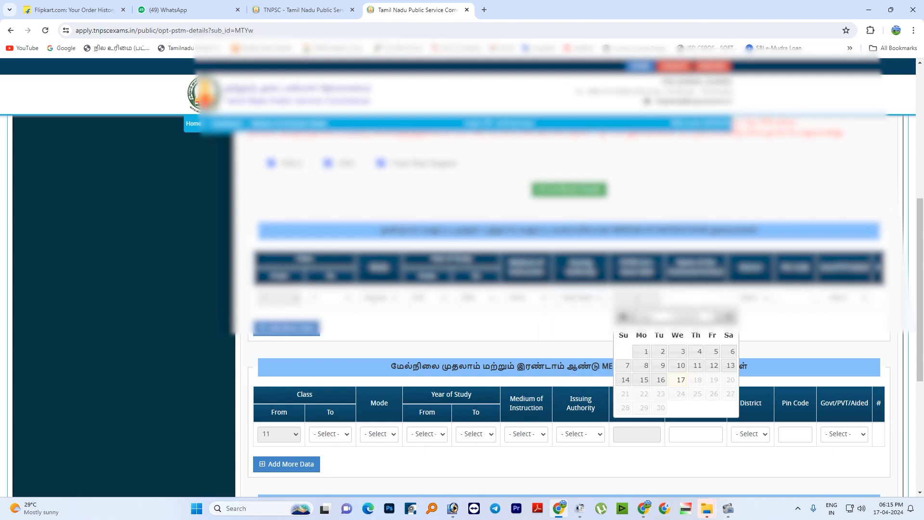
pyautogui.click(693, 318)
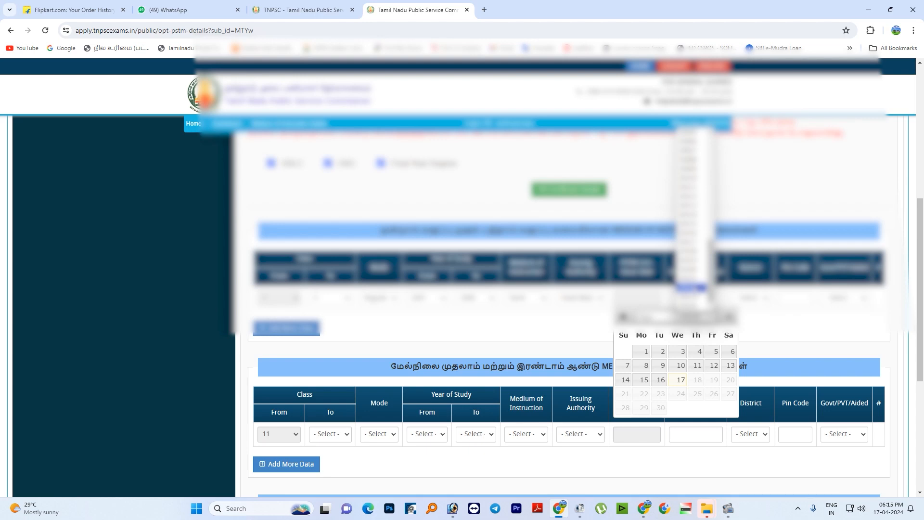
pyautogui.click(688, 287)
pyautogui.click(655, 318)
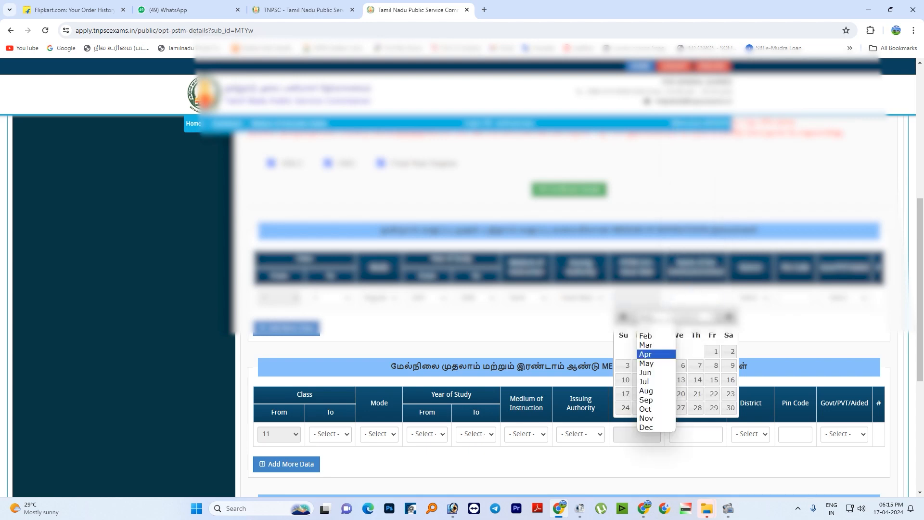
pyautogui.click(655, 354)
pyautogui.click(696, 401)
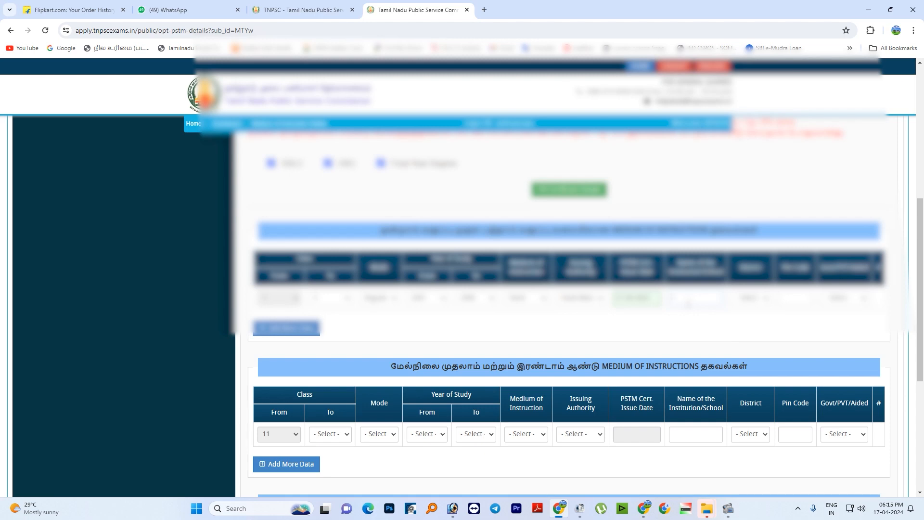
# - Complete the first row's school details with the name Govt Hss, district Dharmapuri, the school's pin code and government school type
pyautogui.write('Govt Hss')
pyautogui.click(741, 300)
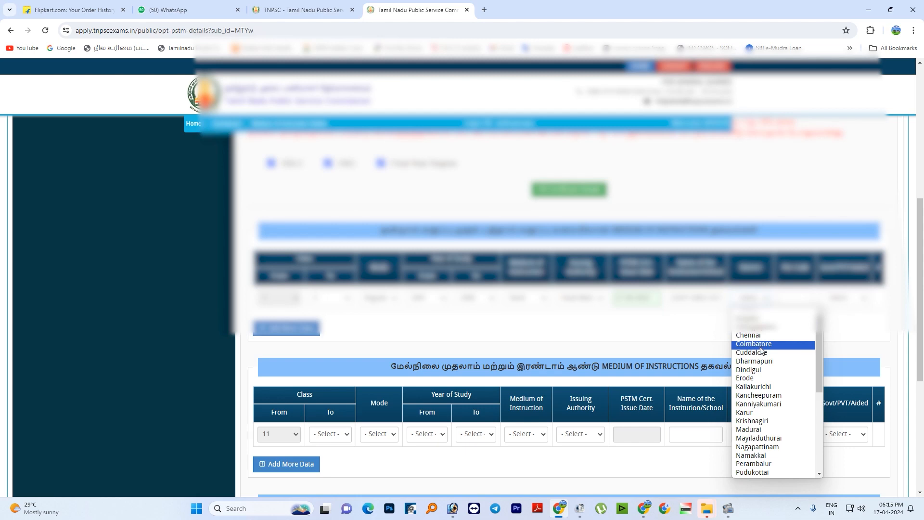
pyautogui.click(762, 360)
pyautogui.click(794, 297)
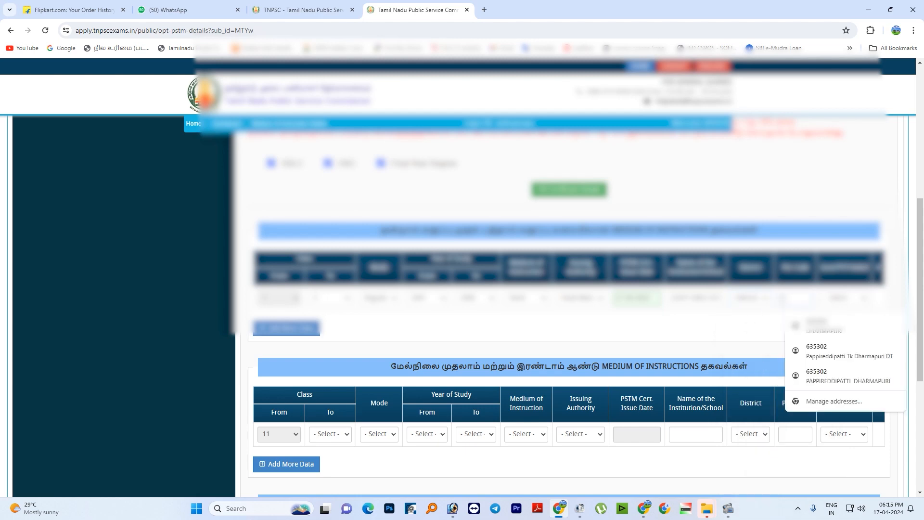
pyautogui.write('635302')
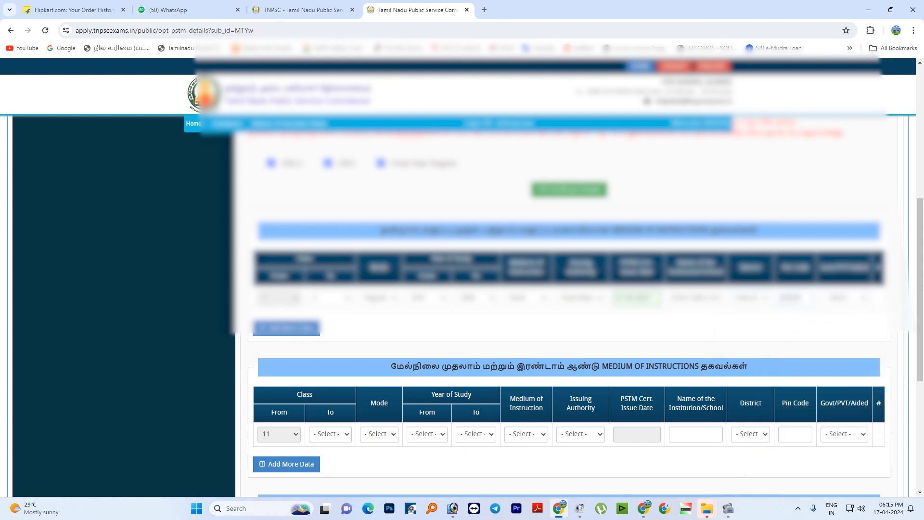
pyautogui.click(840, 301)
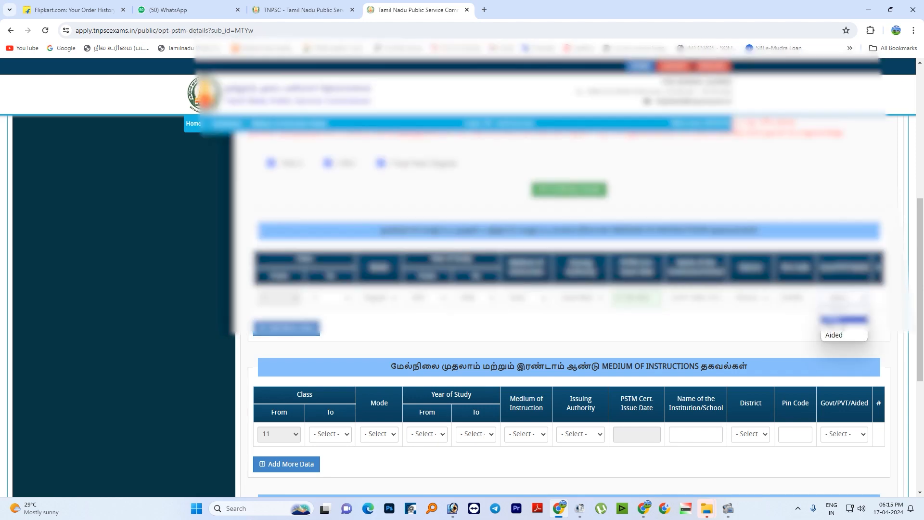
pyautogui.click(844, 319)
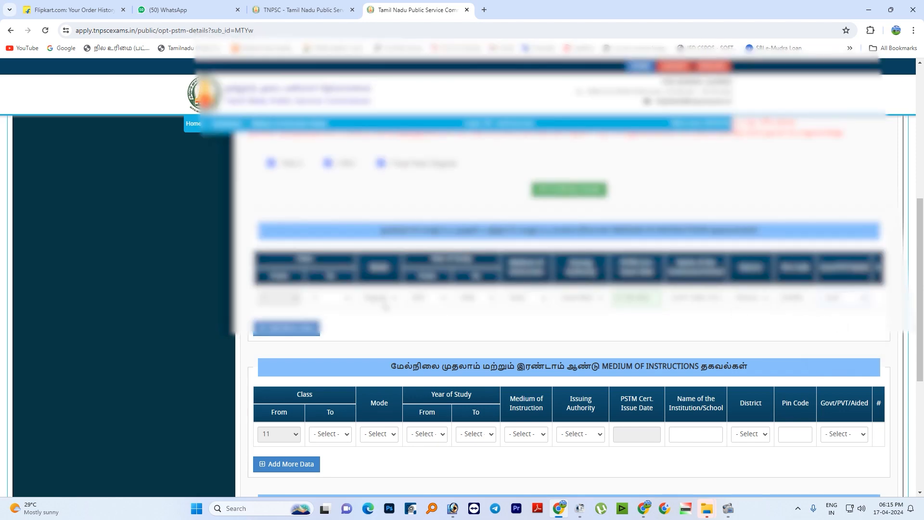
# - Add a second SSLC school row starting at class 6, choose its end class and set the mode to Regular
pyautogui.click(288, 328)
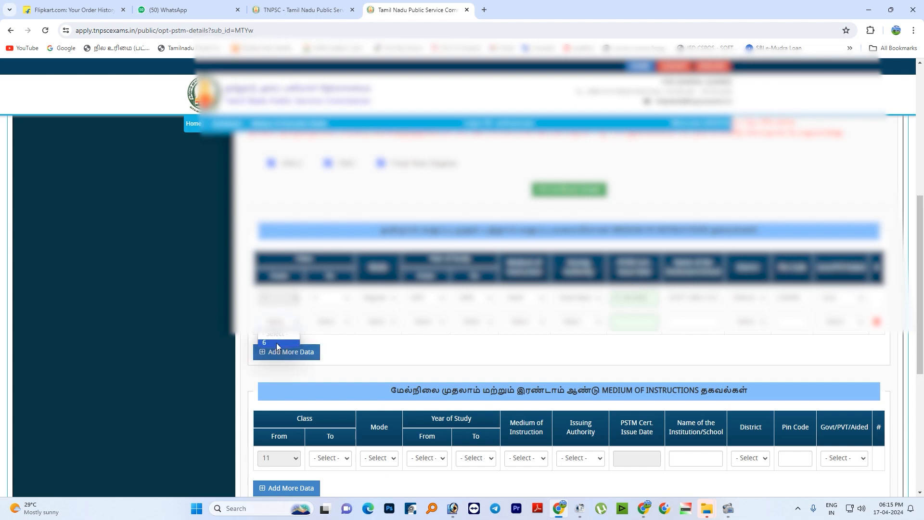
pyautogui.click(327, 321)
pyautogui.click(327, 369)
pyautogui.click(378, 322)
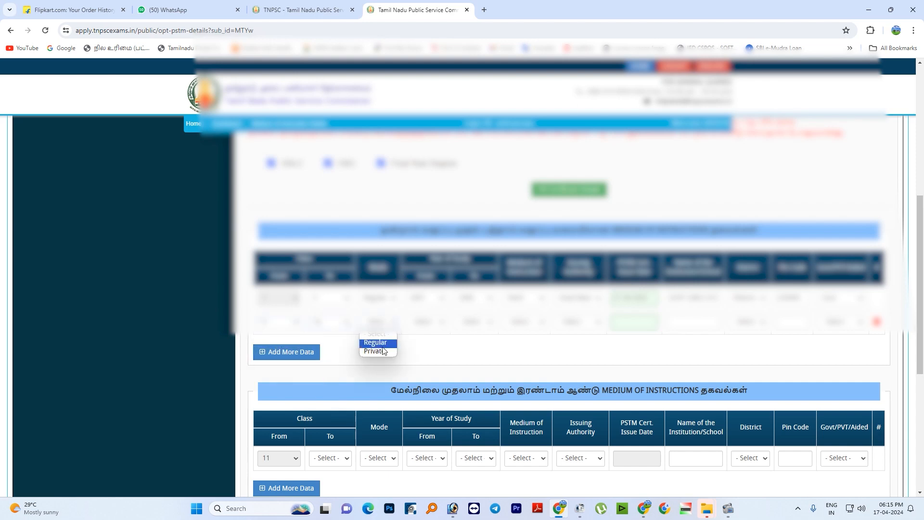
pyautogui.click(383, 345)
# - Choose the start and end years of study in the second SSLC school row
pyautogui.click(423, 322)
pyautogui.click(427, 346)
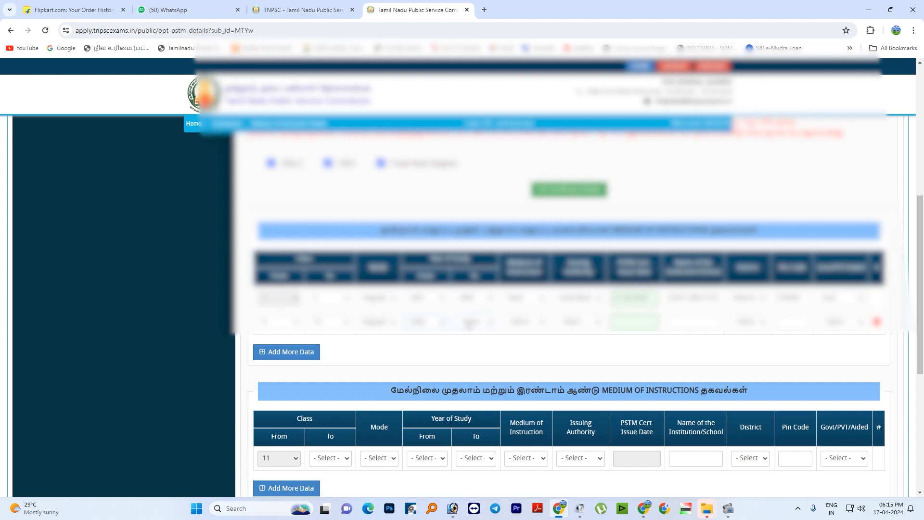
pyautogui.click(469, 321)
pyautogui.click(473, 384)
# - Set the second SSLC school row's medium of instruction to Tamil and choose its issuing authority
pyautogui.click(522, 321)
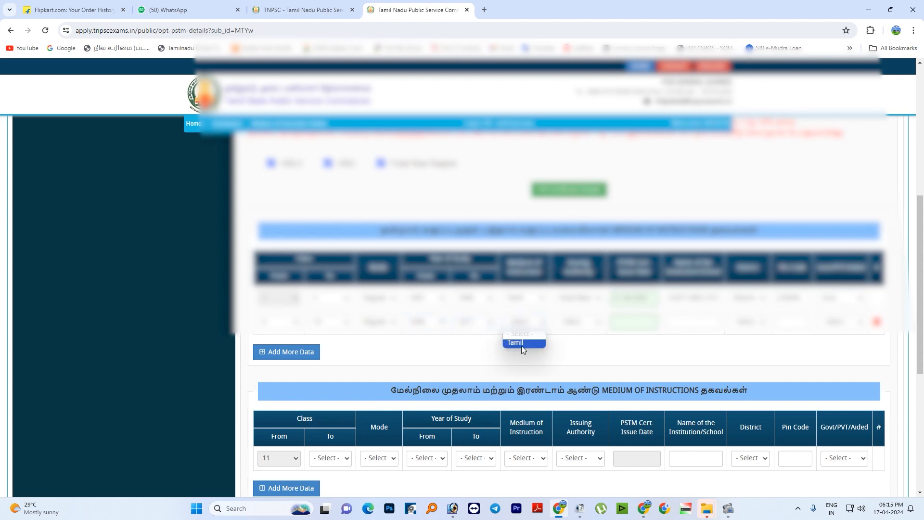
pyautogui.click(522, 342)
pyautogui.click(577, 321)
pyautogui.click(579, 350)
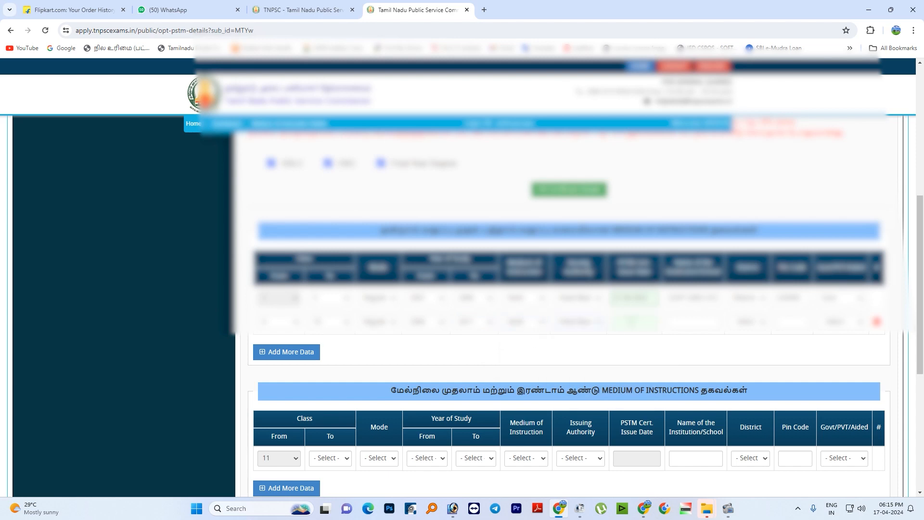
# - Set the PSTM certificate issue date in the second SSLC school row to 21 April 2022
pyautogui.click(627, 315)
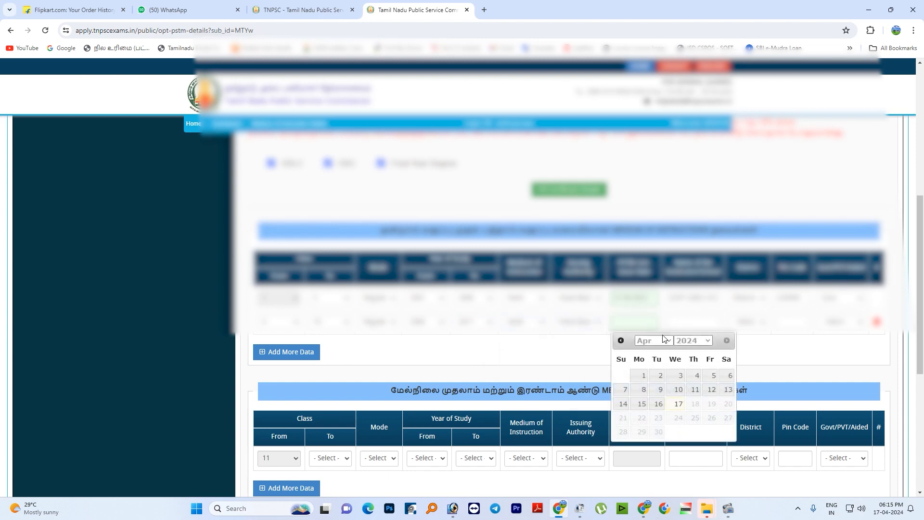
pyautogui.click(681, 341)
pyautogui.click(689, 310)
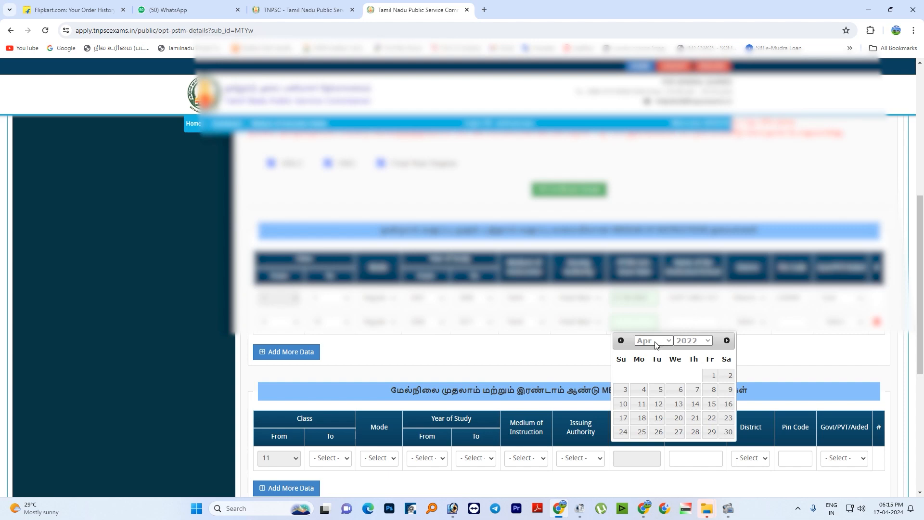
pyautogui.click(694, 417)
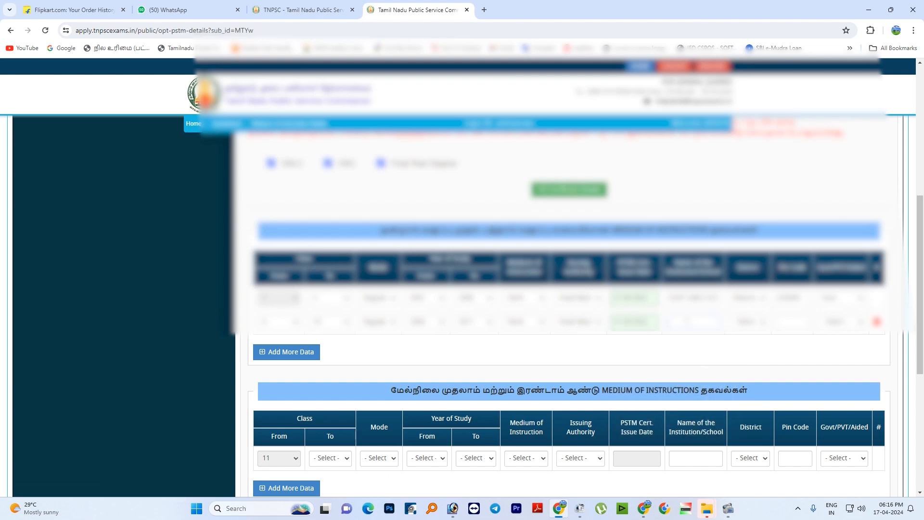
# - Enter the government school's name in the second SSLC school row and open its district choices
pyautogui.write('GOVTGHR')
pyautogui.click(756, 318)
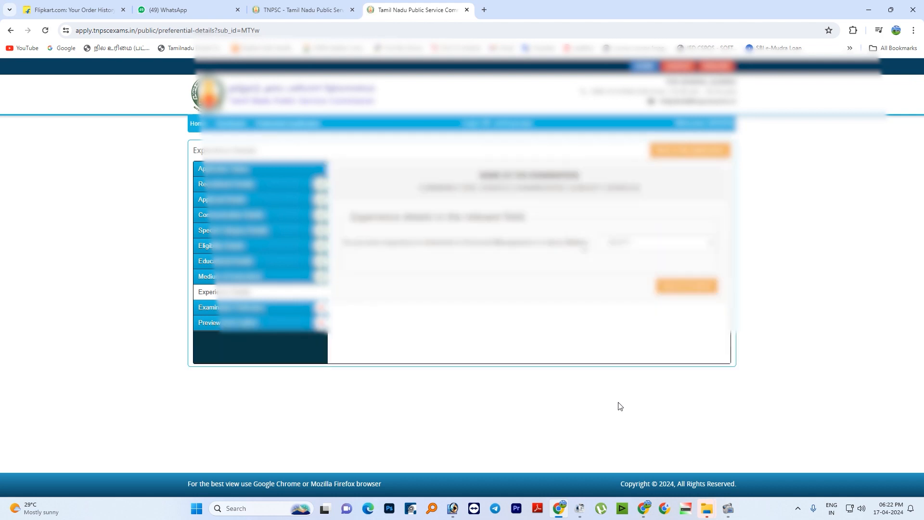
# - Answer No (இல்லை) to the experience question in Experience Details and save the section
pyautogui.click(624, 245)
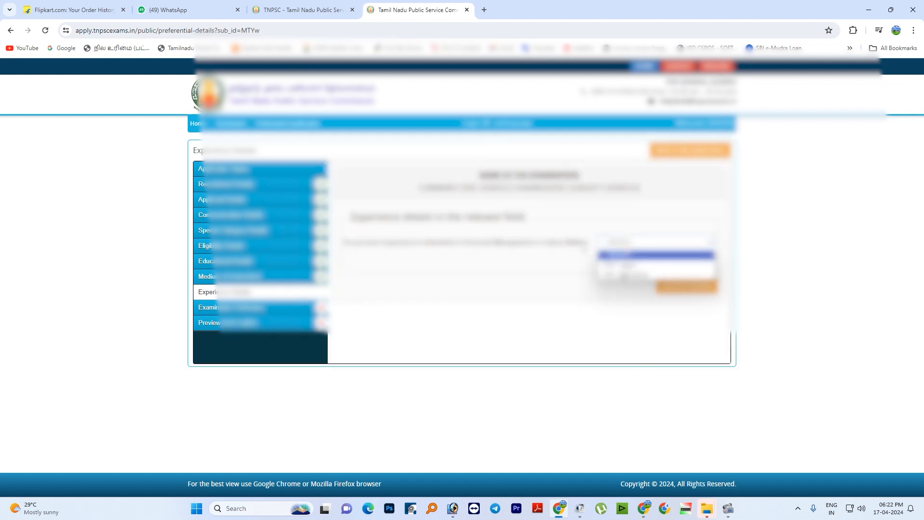
pyautogui.click(618, 272)
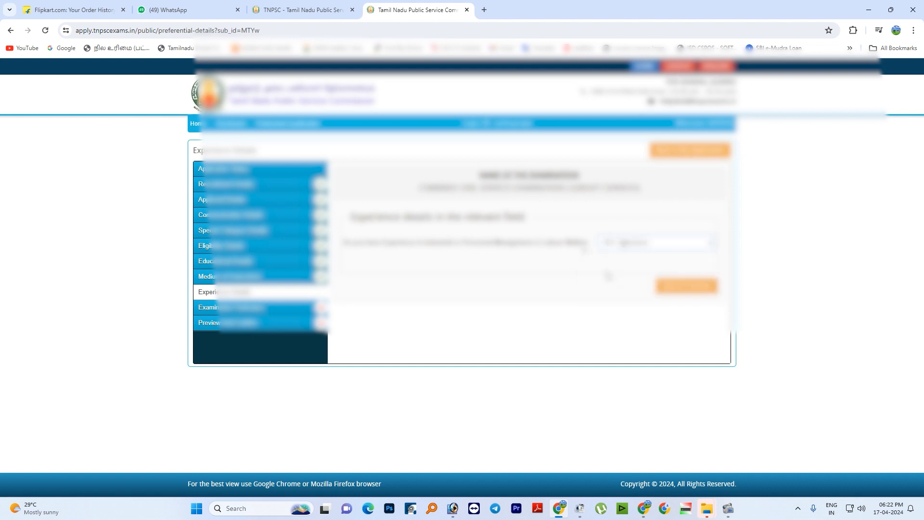
pyautogui.click(682, 288)
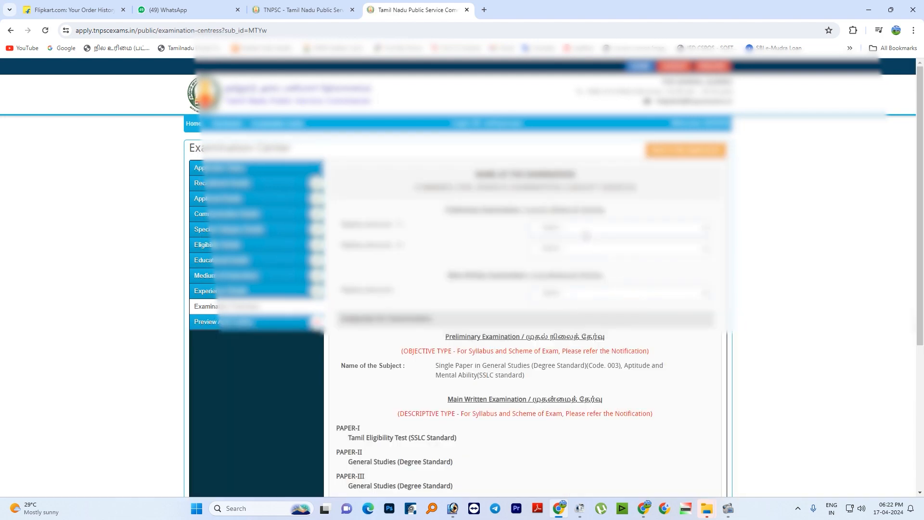
# - Choose the first and second examination centre preferences for the Preliminary Examination
pyautogui.click(583, 229)
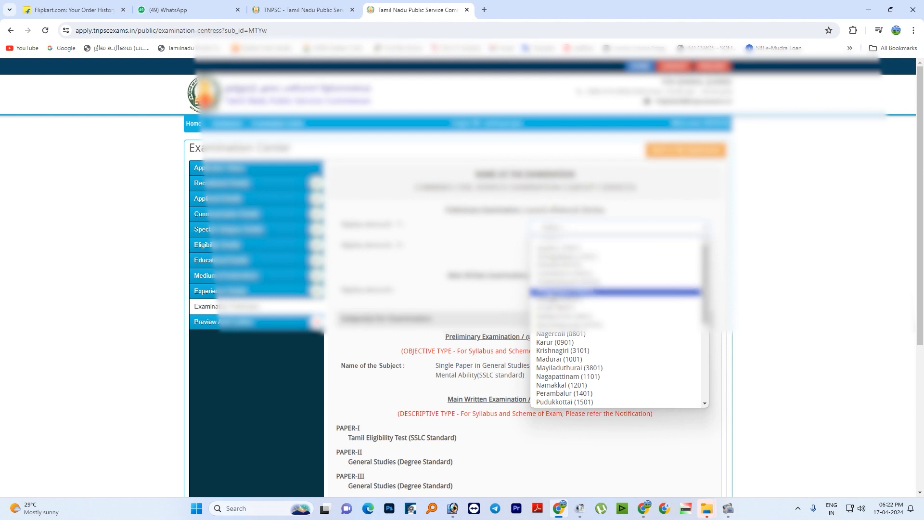
pyautogui.click(553, 293)
pyautogui.click(552, 248)
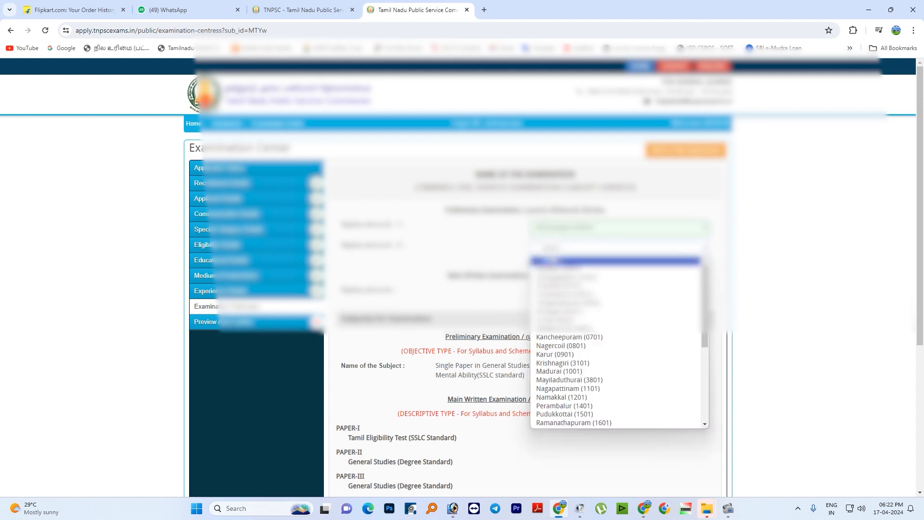
pyautogui.scroll(-4, 619, 341)
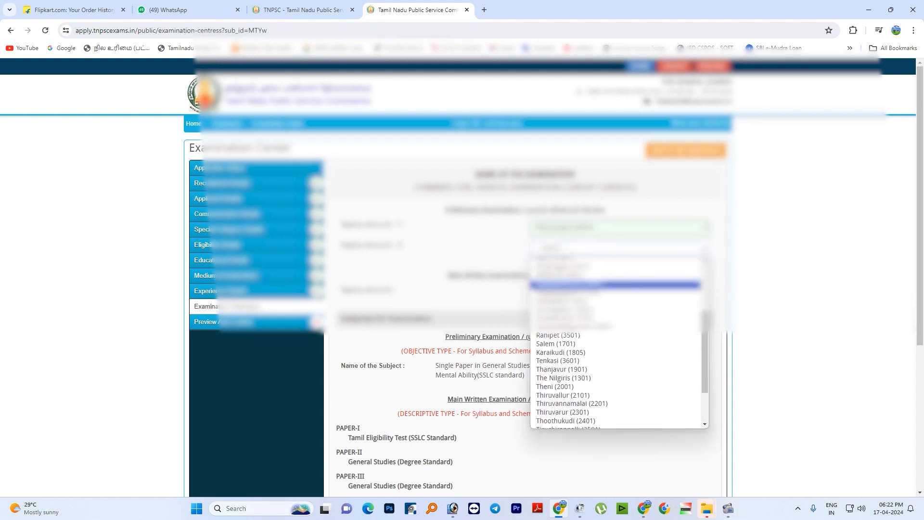
pyautogui.click(502, 243)
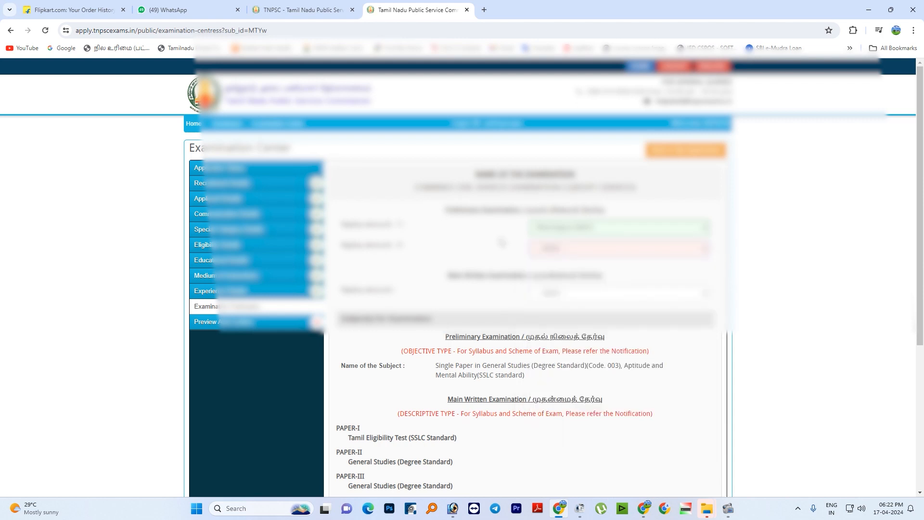
pyautogui.click(552, 248)
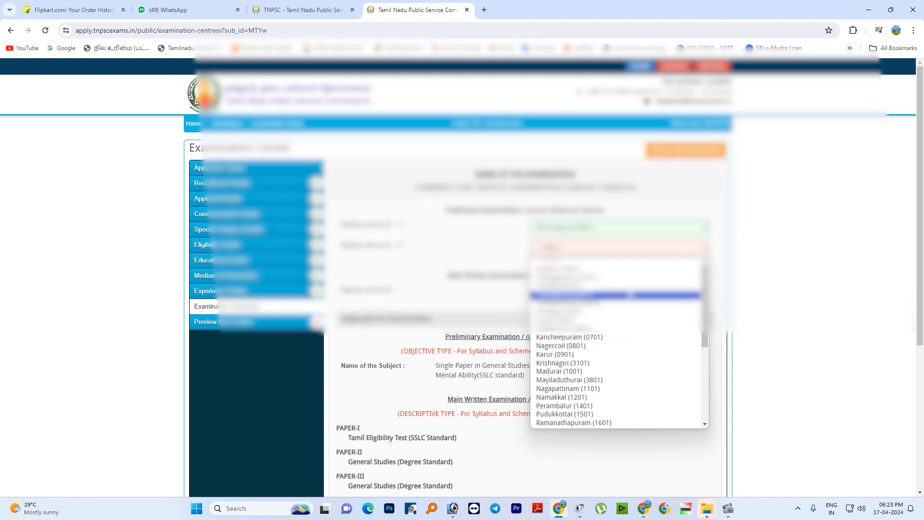
pyautogui.moveTo(704, 313); pyautogui.dragTo(702, 372)
pyautogui.click(591, 332)
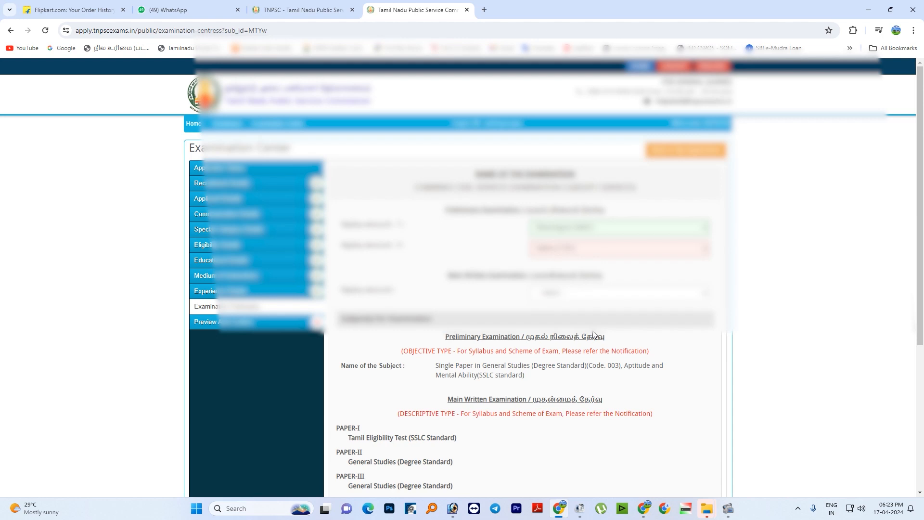
# - Choose the examination centre for the Main Written Examination
pyautogui.click(576, 295)
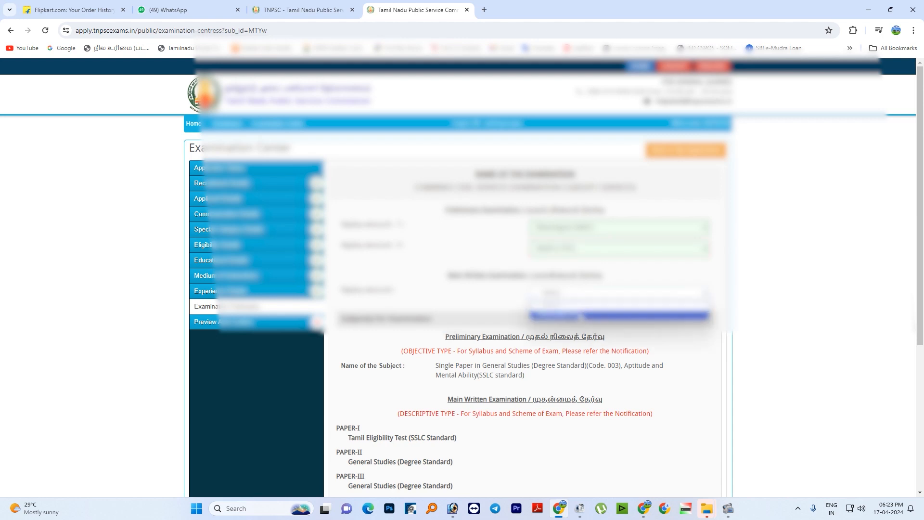
pyautogui.click(579, 316)
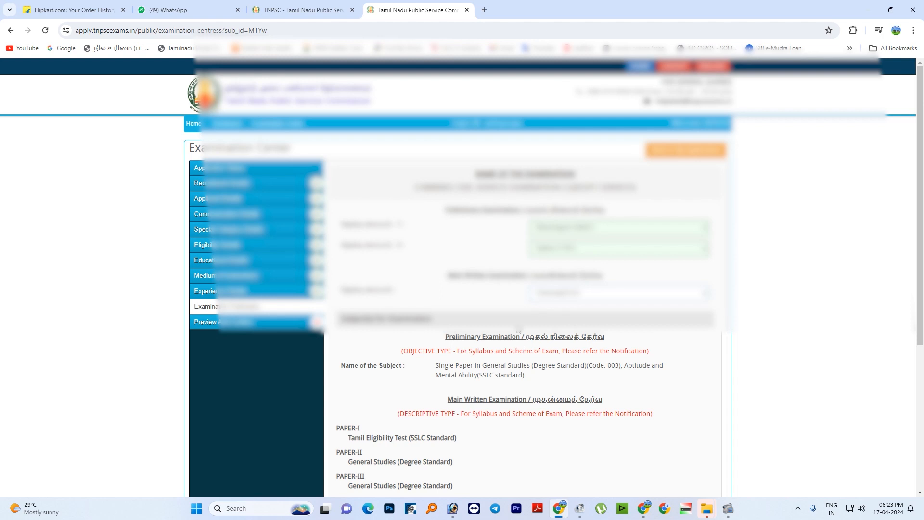
pyautogui.scroll(-2, 517, 341)
pyautogui.click(593, 195)
pyautogui.click(505, 199)
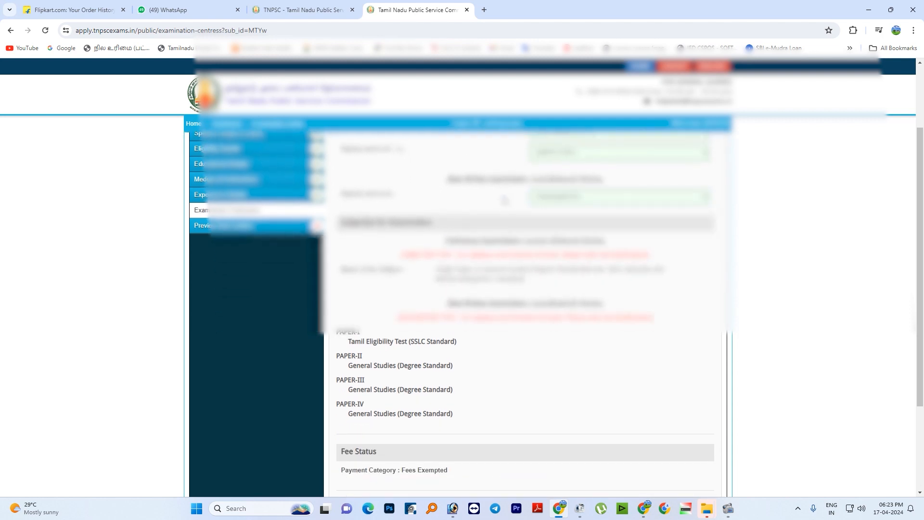
# - Certify that the entered details are correct and save the examination centre section to reach the application preview
pyautogui.scroll(-1, 511, 236)
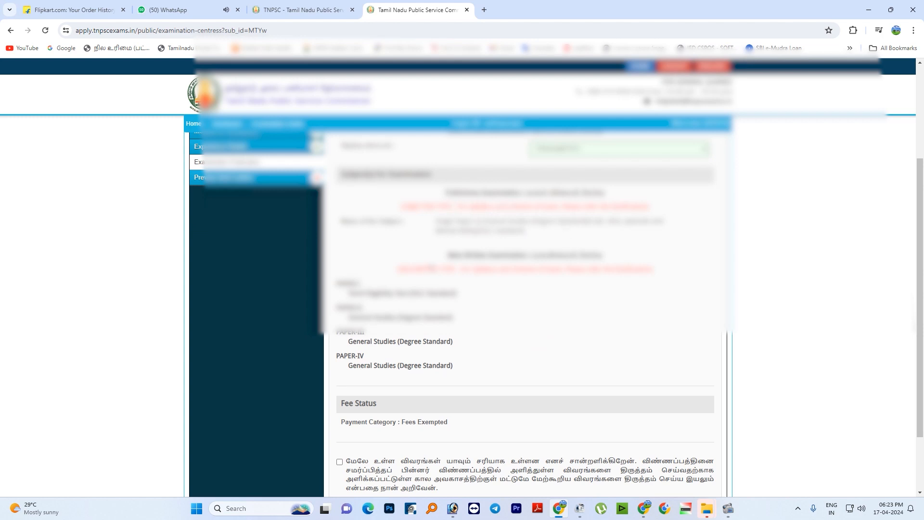
pyautogui.doubleClick(586, 256)
pyautogui.scroll(-2, 525, 309)
pyautogui.click(523, 293)
pyautogui.click(340, 381)
pyautogui.click(685, 426)
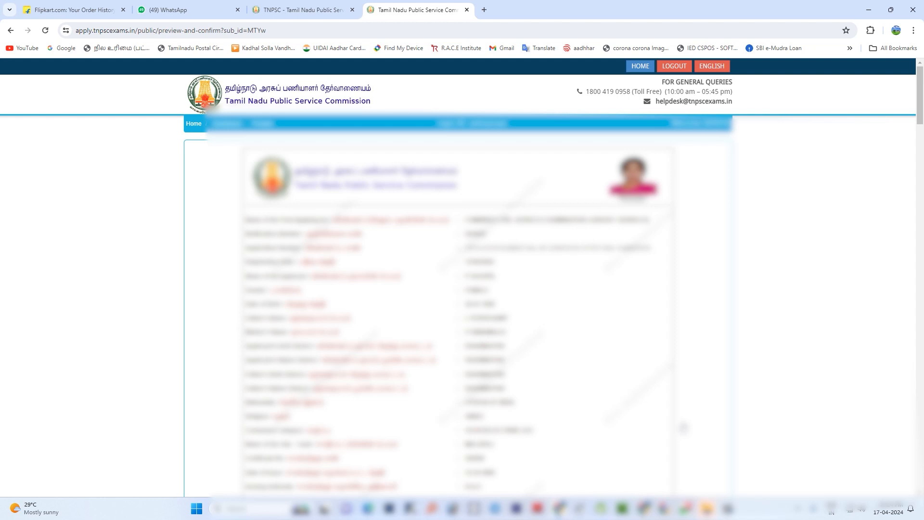
# - Go through the application preview and tick the first eight statements in its Declaration section
pyautogui.scroll(-3, 683, 426)
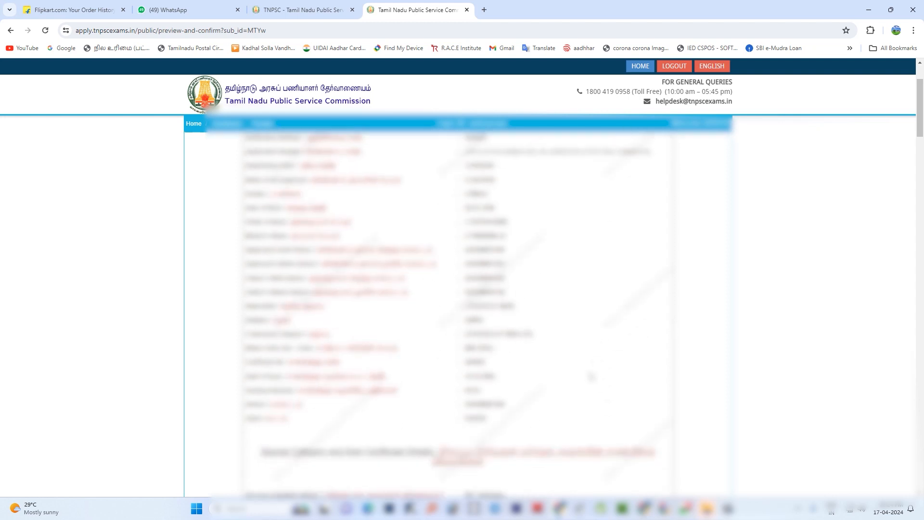
pyautogui.scroll(-8, 457, 308)
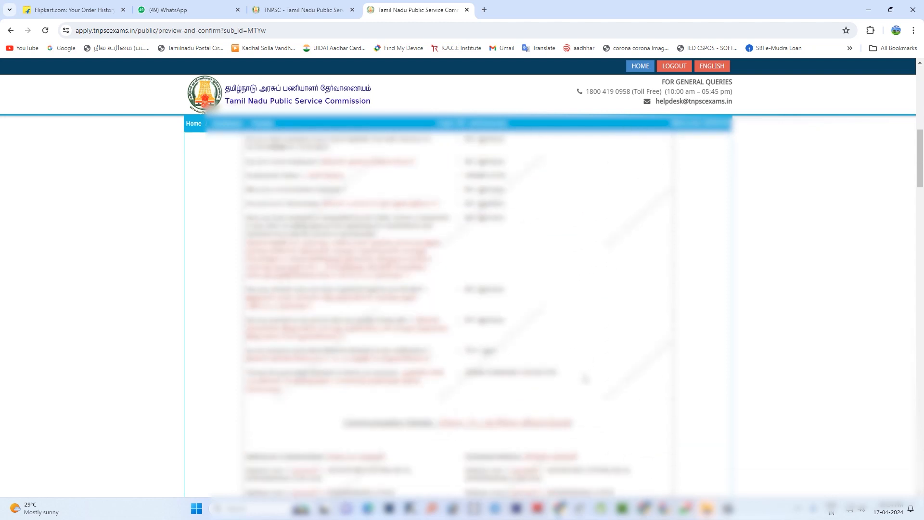
pyautogui.scroll(-10, 457, 313)
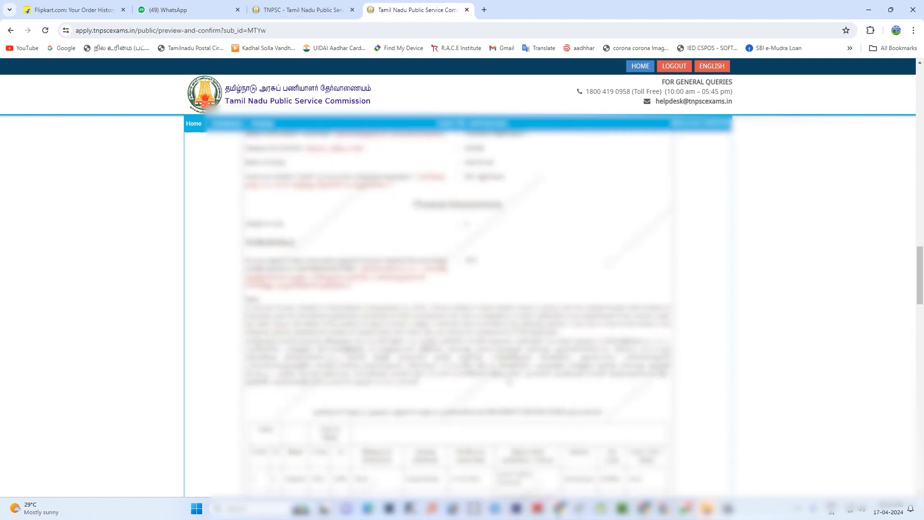
pyautogui.scroll(-10, 457, 313)
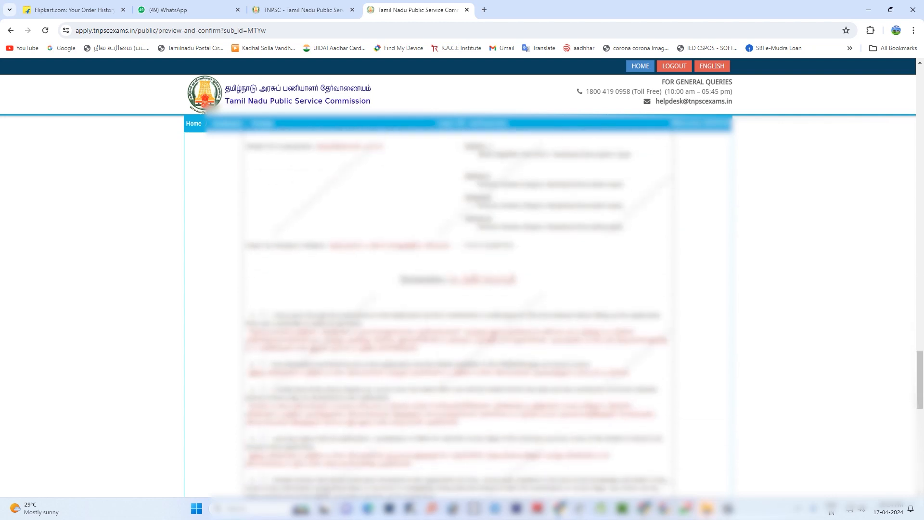
pyautogui.click(263, 314)
pyautogui.click(264, 364)
pyautogui.click(263, 389)
pyautogui.scroll(-4, 264, 389)
pyautogui.click(263, 245)
pyautogui.click(264, 287)
pyautogui.click(264, 352)
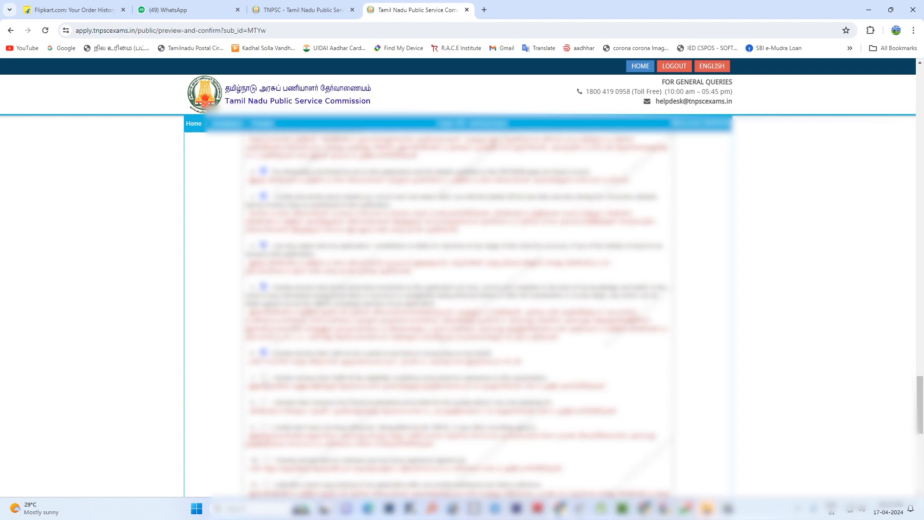
pyautogui.click(264, 378)
pyautogui.click(264, 402)
# - Tick all remaining statements in the preview's Declaration section
pyautogui.scroll(-4, 293, 396)
pyautogui.click(263, 234)
pyautogui.click(265, 267)
pyautogui.click(266, 291)
pyautogui.click(266, 325)
pyautogui.scroll(-3, 265, 325)
pyautogui.click(265, 263)
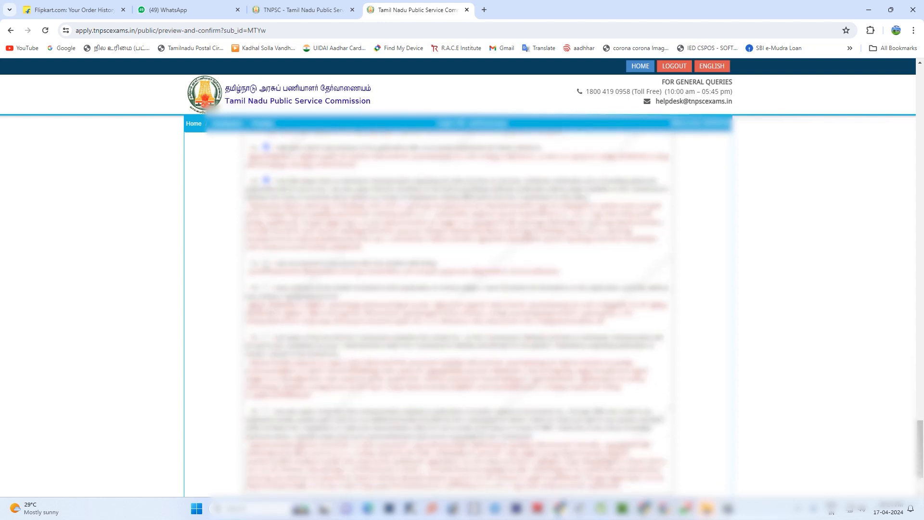
pyautogui.click(265, 286)
pyautogui.click(265, 337)
pyautogui.scroll(-2, 269, 339)
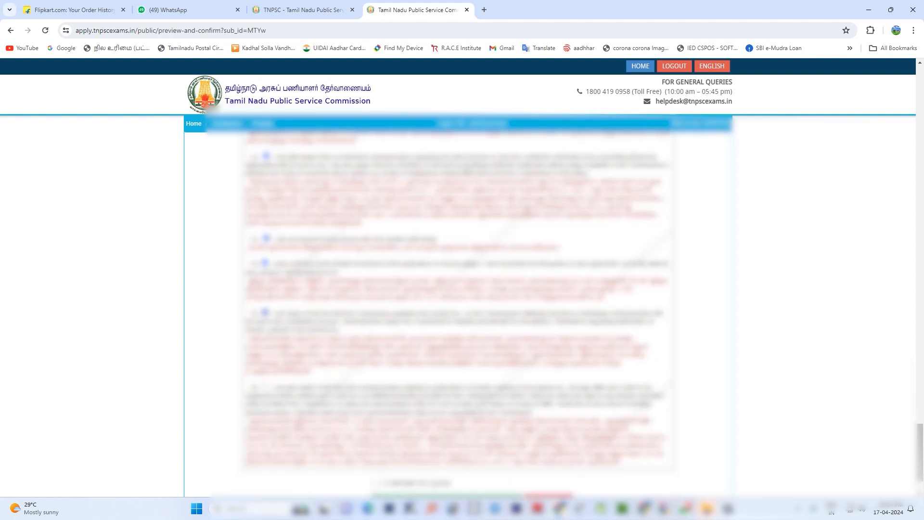
# - Tick the confirmation below the declarations, dismiss the pop-up, and continue to the final preview
pyautogui.click(375, 428)
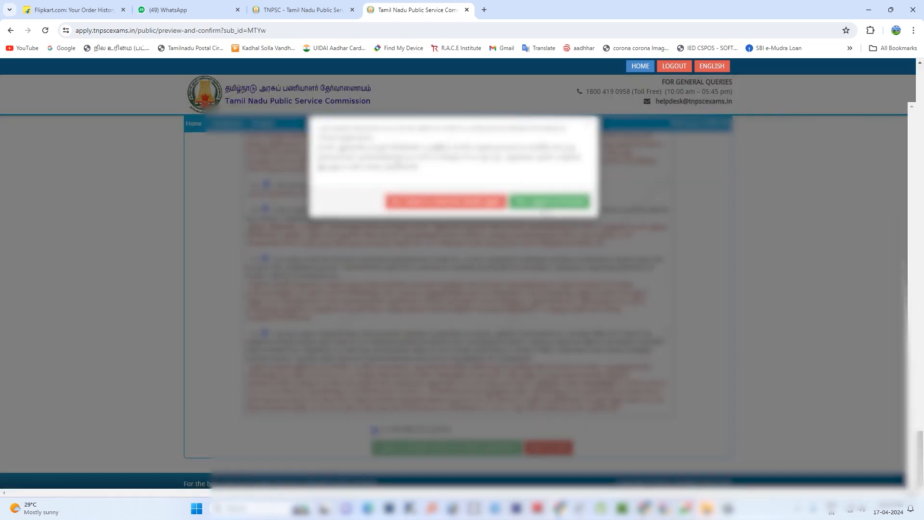
pyautogui.click(548, 208)
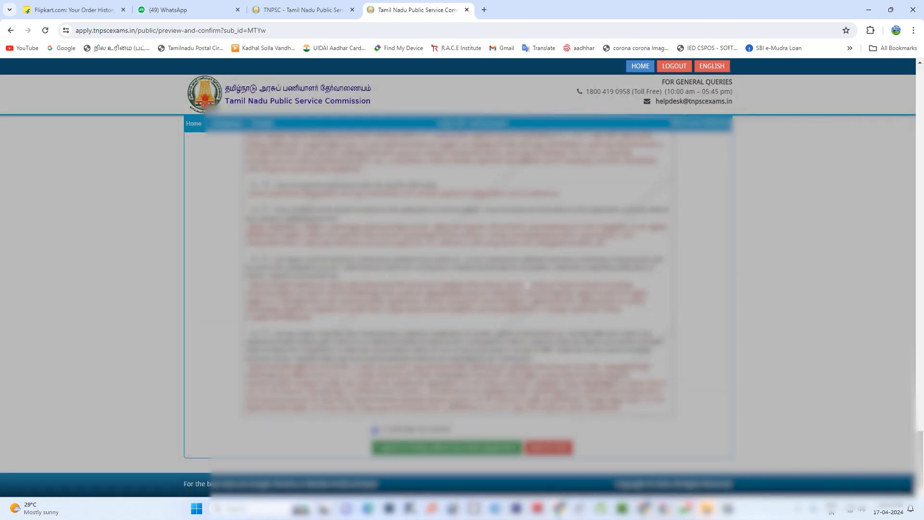
pyautogui.click(465, 449)
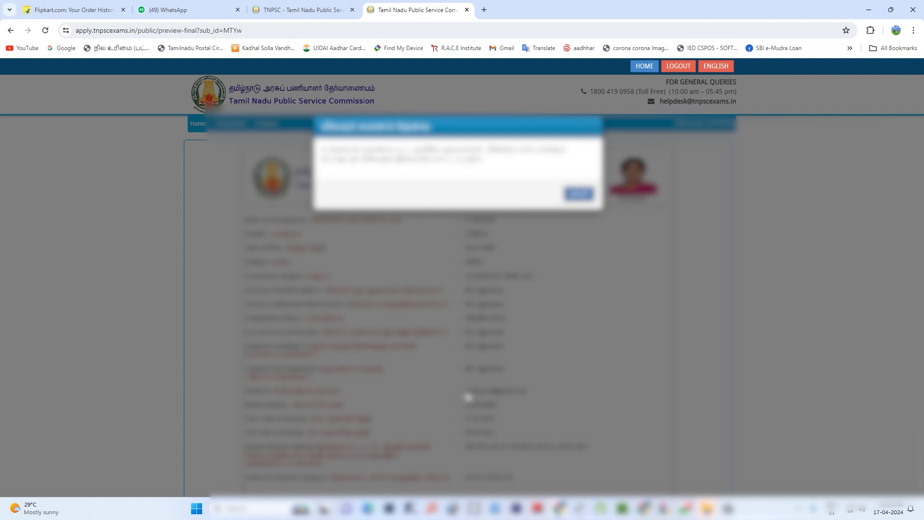
# - Dismiss the notice on the final preview, tick the closing confirmation, and submit the application
pyautogui.click(580, 195)
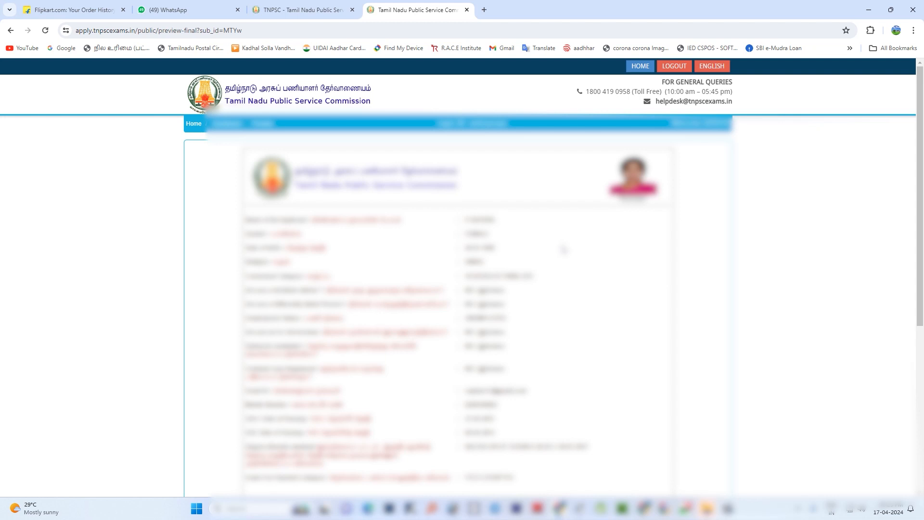
pyautogui.scroll(-5, 564, 249)
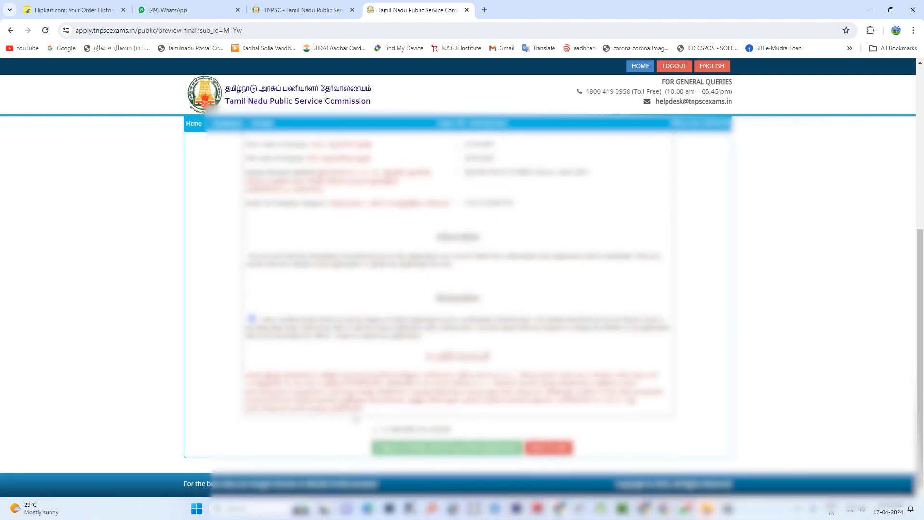
pyautogui.click(376, 431)
pyautogui.click(575, 212)
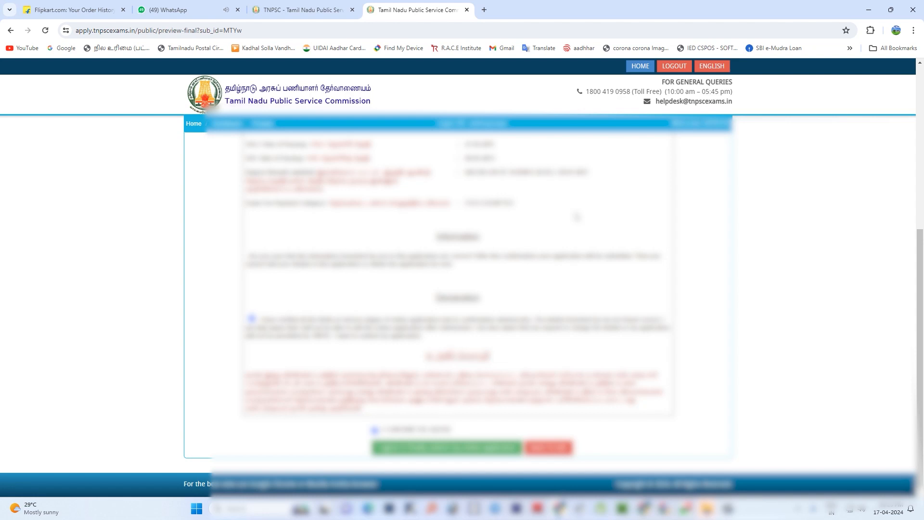
pyautogui.click(440, 448)
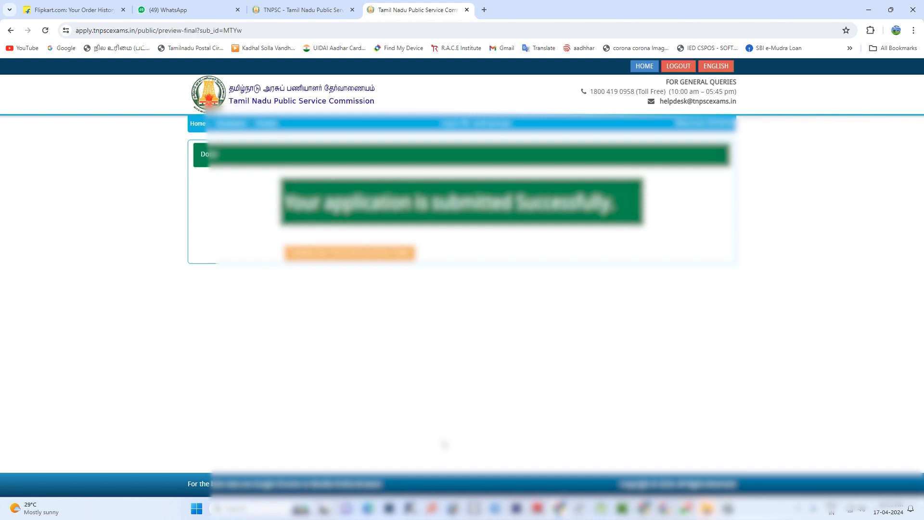
# - Open the printable copy of the submitted application and bring up its print dialog
pyautogui.click(373, 254)
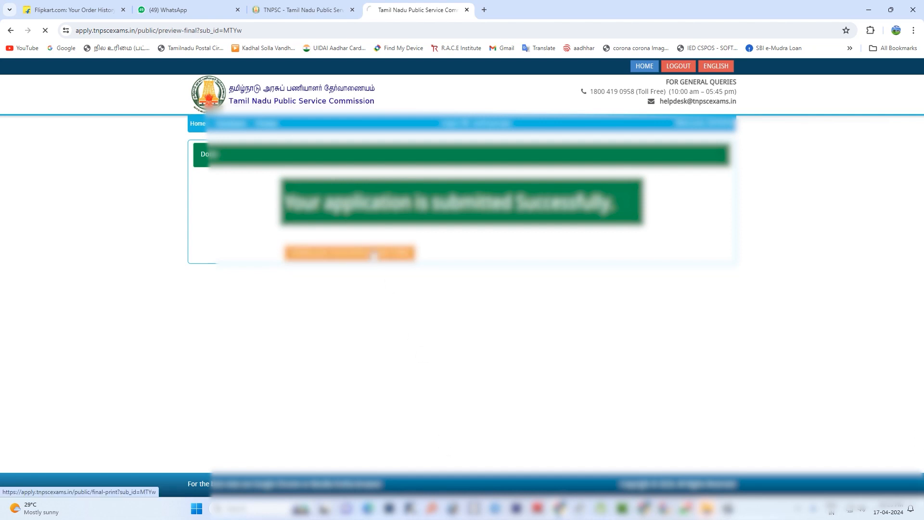
pyautogui.scroll(-6, 623, 252)
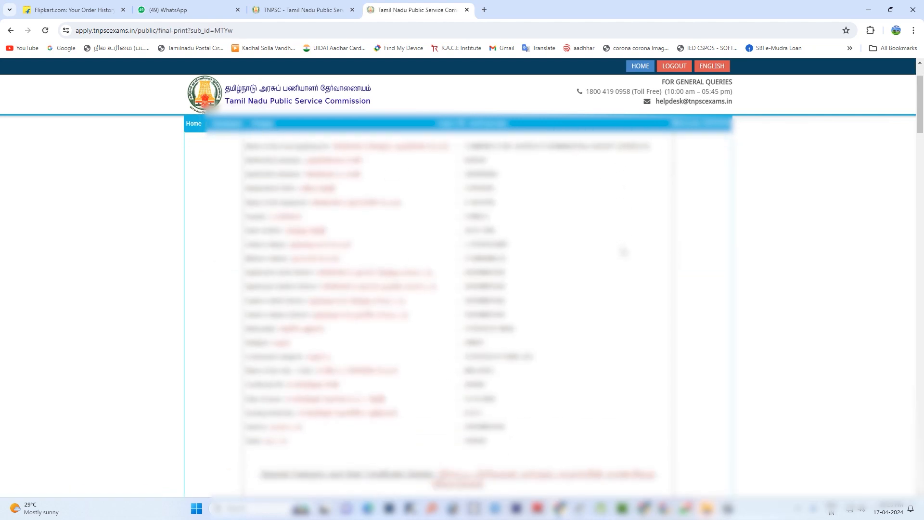
pyautogui.scroll(-20, 623, 251)
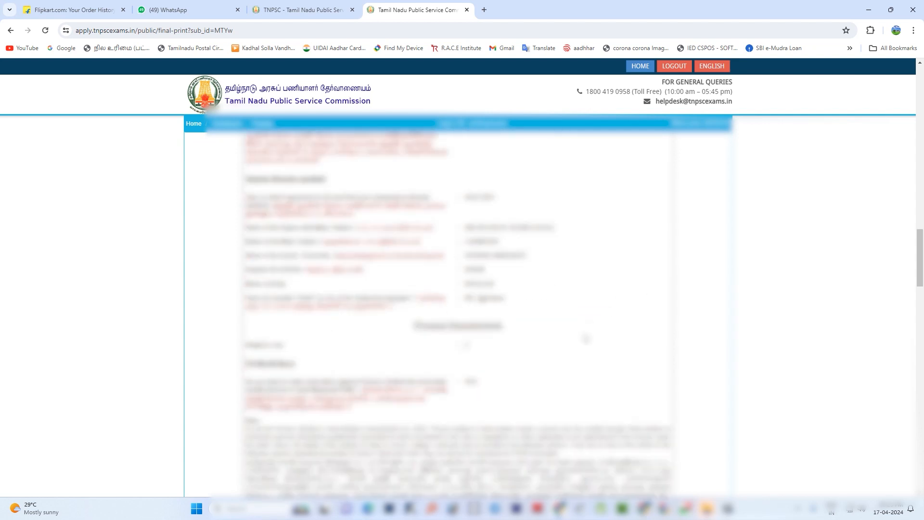
pyautogui.scroll(-20, 457, 312)
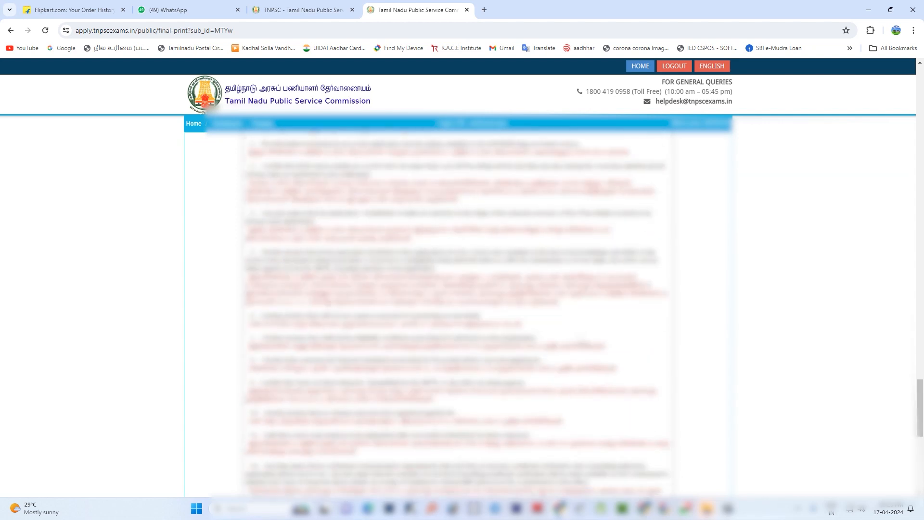
pyautogui.scroll(-3, 457, 313)
pyautogui.click(476, 447)
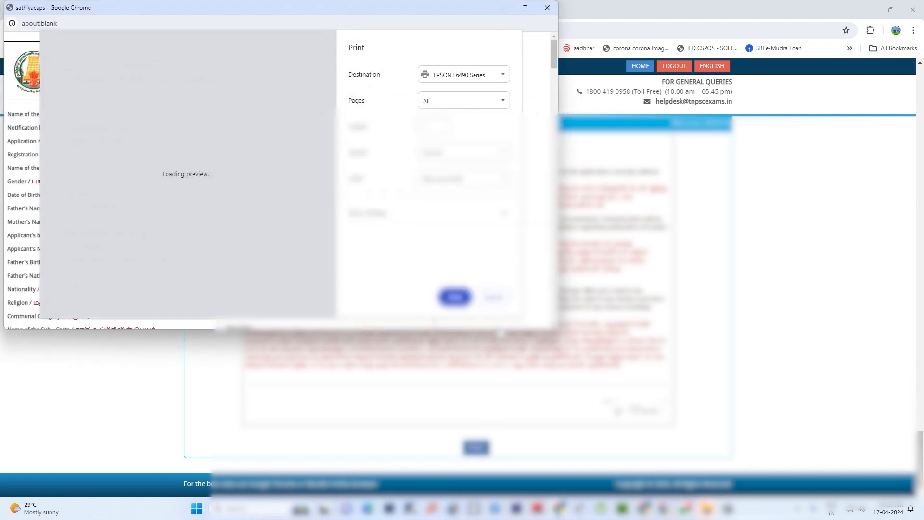